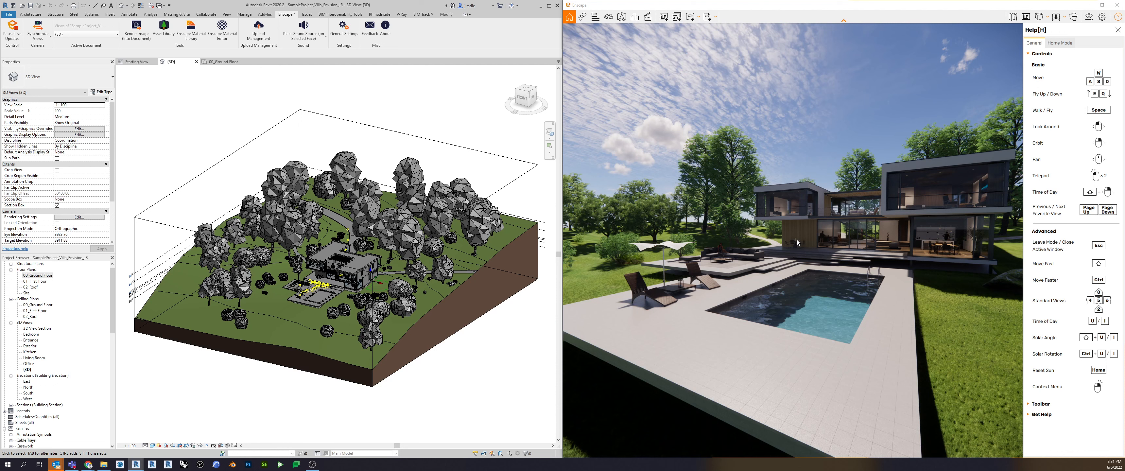
Step: Orbit to frame the pool terrace, close the help panel, and cycle the render's time of day through sunset and night back to daylight
right_click_drag(796, 243, 848, 259)
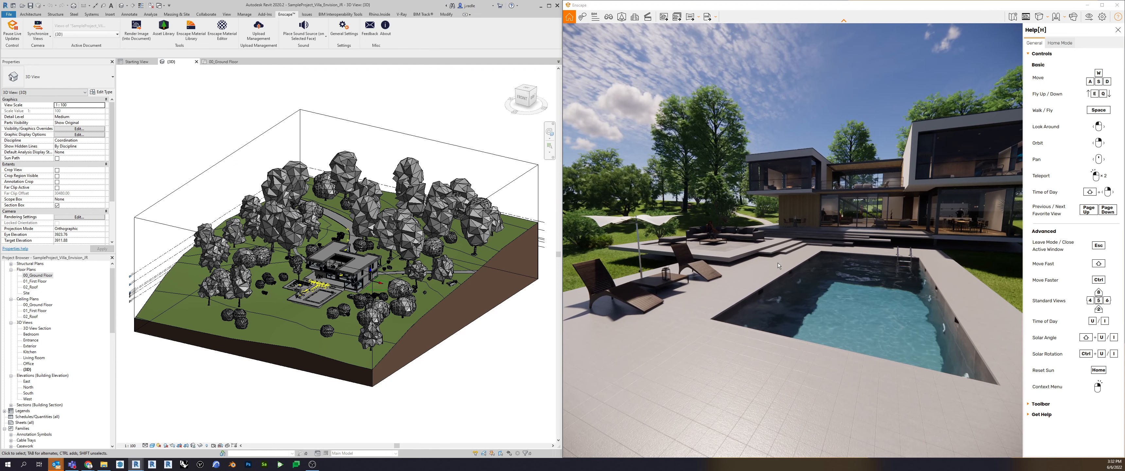
left_click(1119, 29)
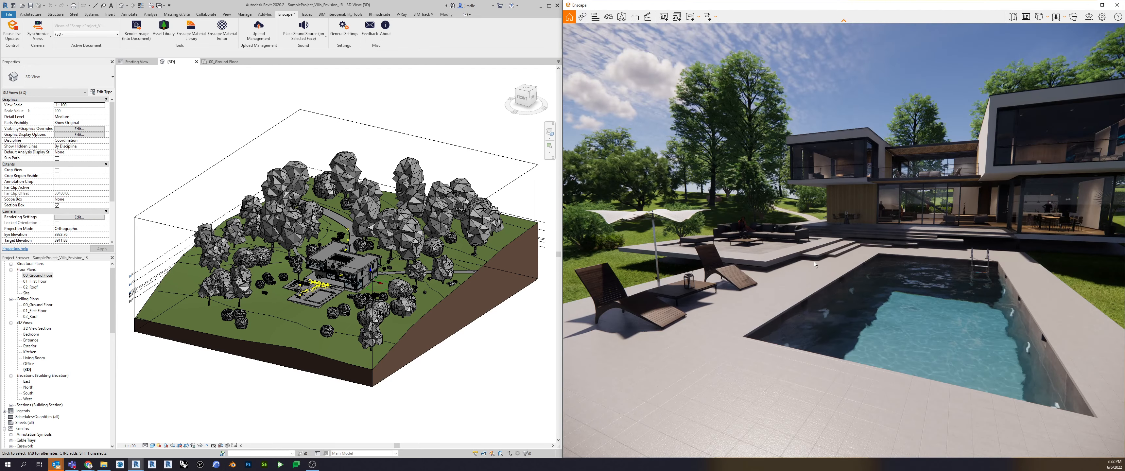
key("i")
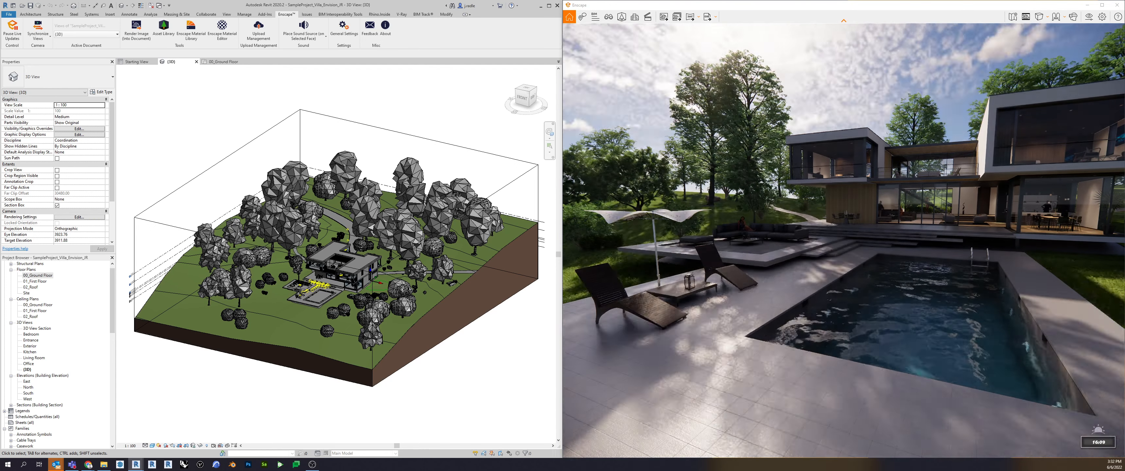
key("i")
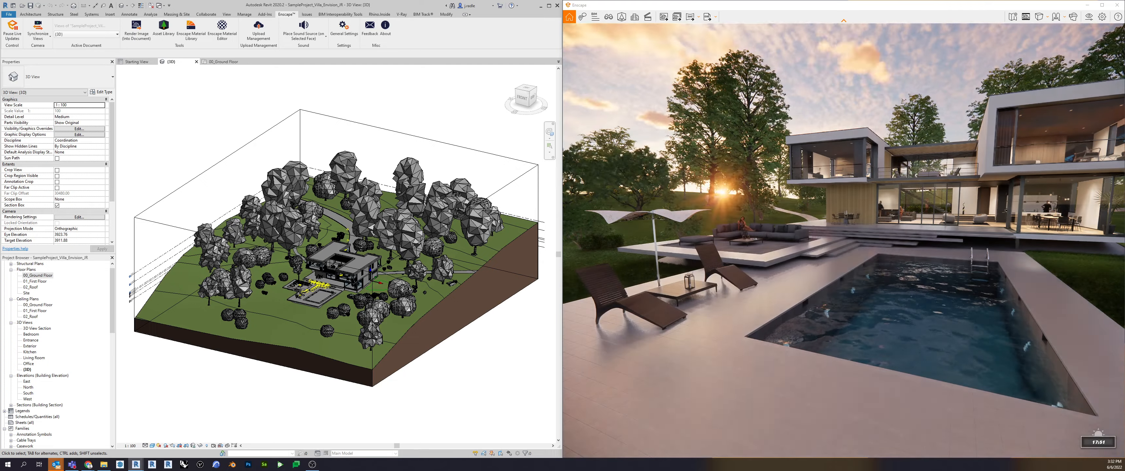
key("i")
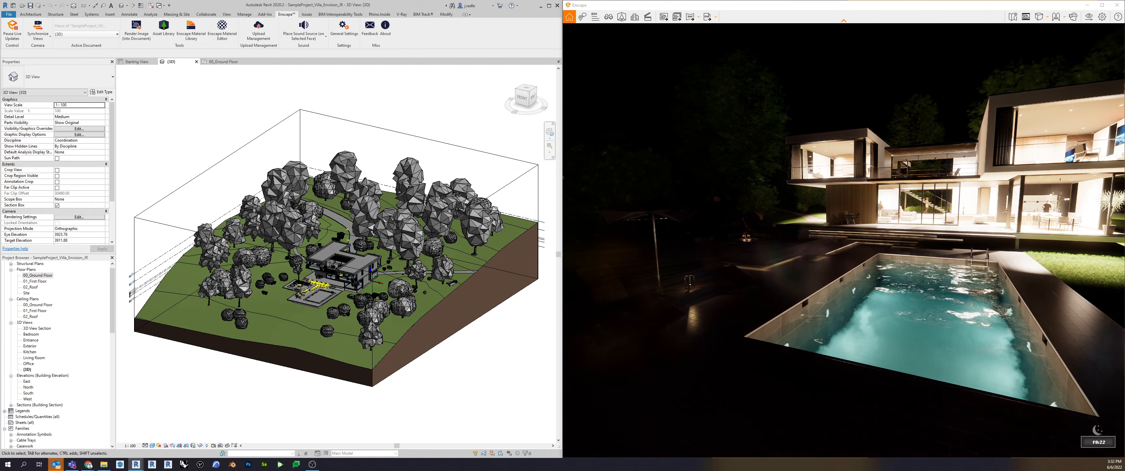
key("i")
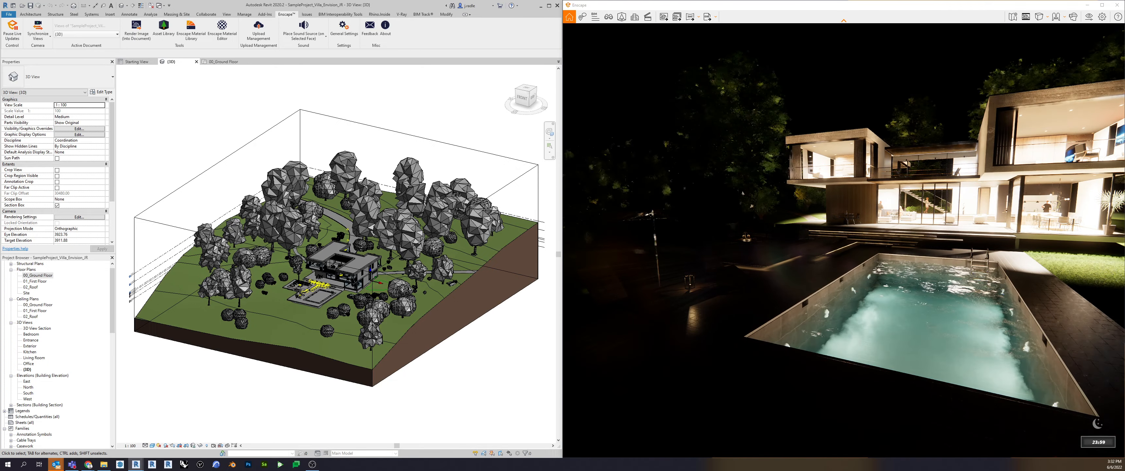
key("i")
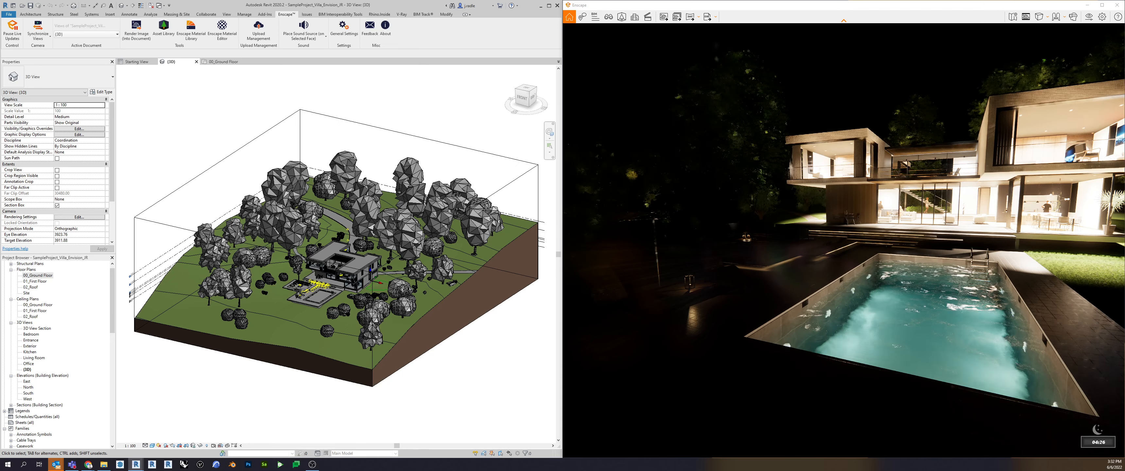
key("i")
key("i")
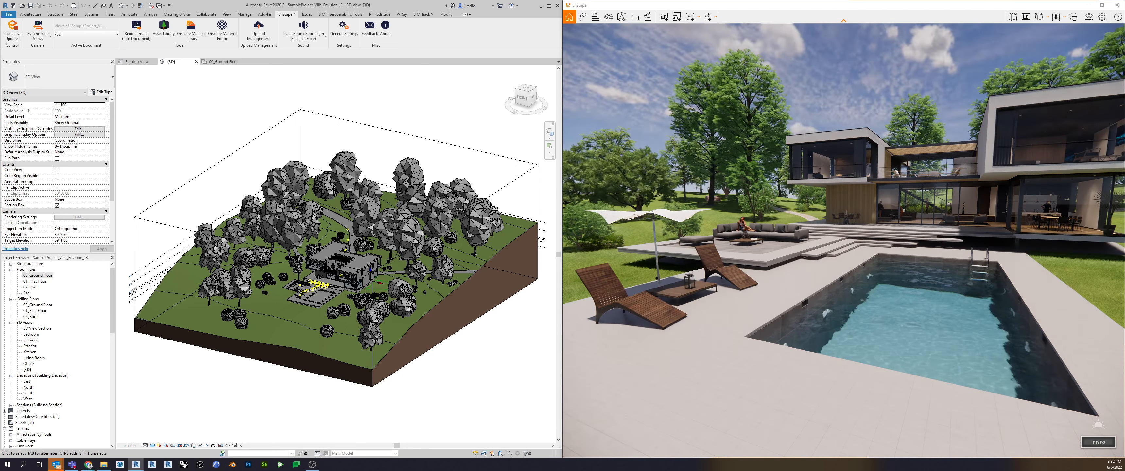
key("u")
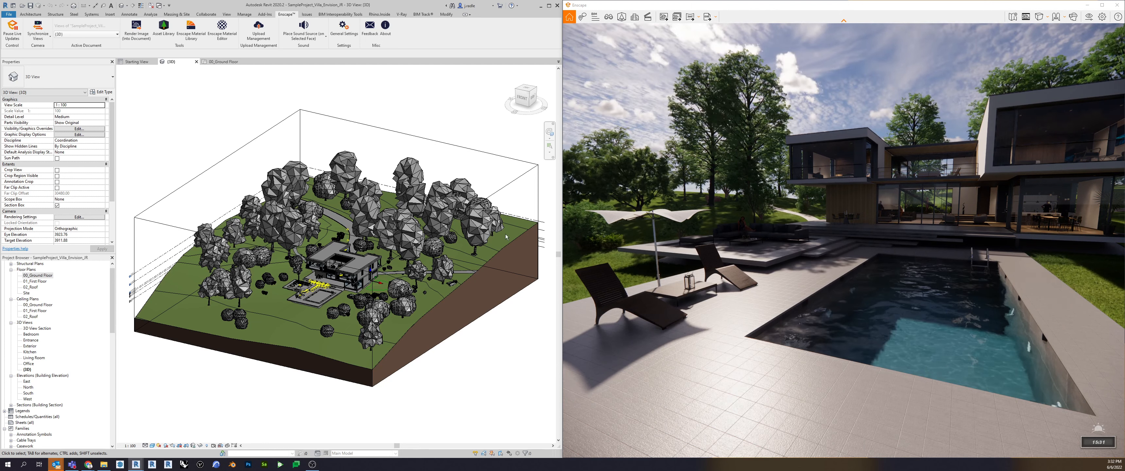
Step: Delete both sun beds, the outdoor couch table, the candle lantern and the parasol from the pool terrace in the 3D view
scroll(297, 304, "up", 10)
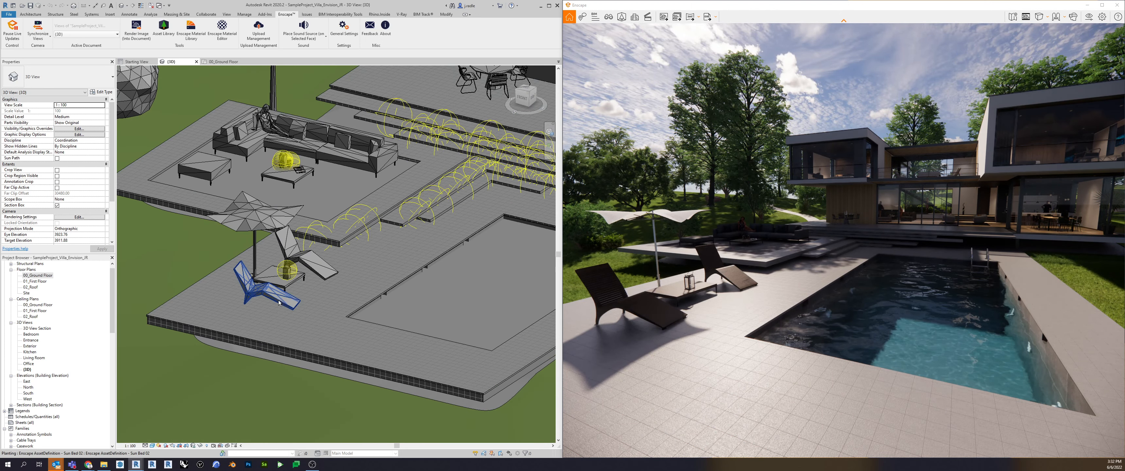
left_click(285, 301)
key("Delete")
left_click(311, 264)
key("Delete")
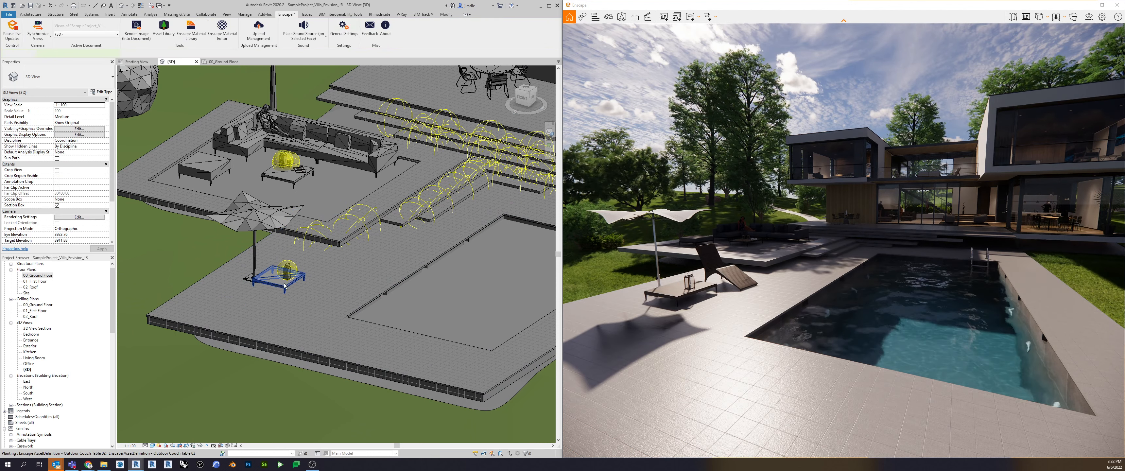
left_click(276, 287)
key("Delete")
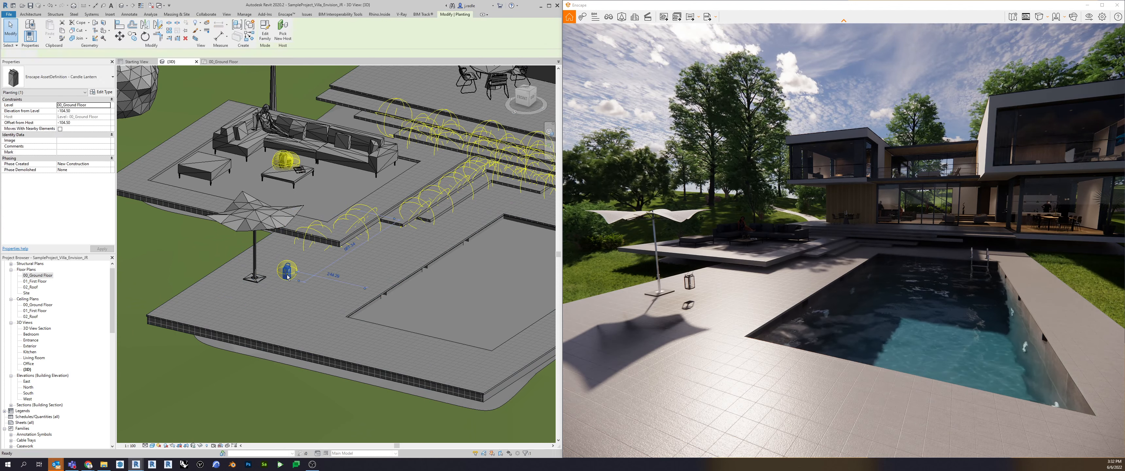
left_click(262, 234)
key("Delete")
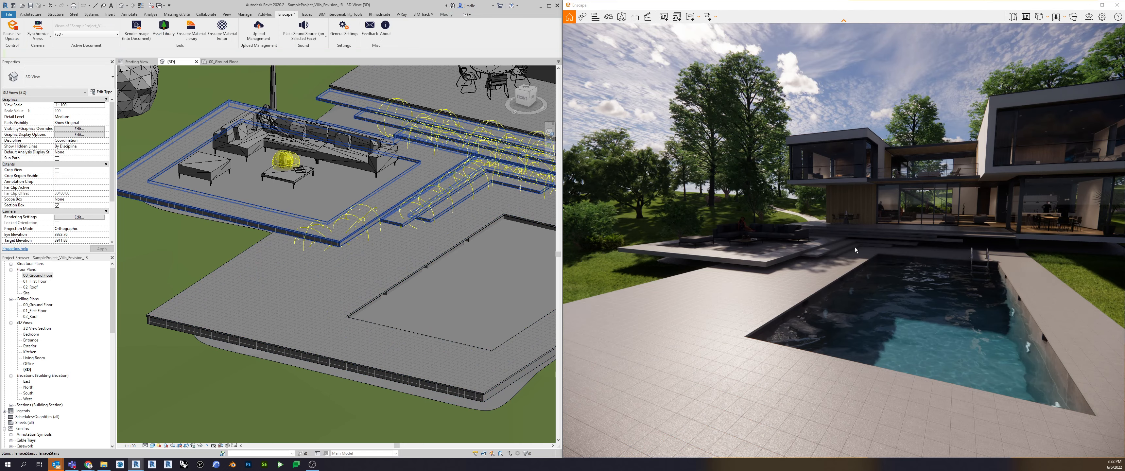
Step: Walk the render camera into the kitchen facing the blank wall, and open the 00_Ground Floor plan in the model
left_click_drag(856, 250, 859, 202)
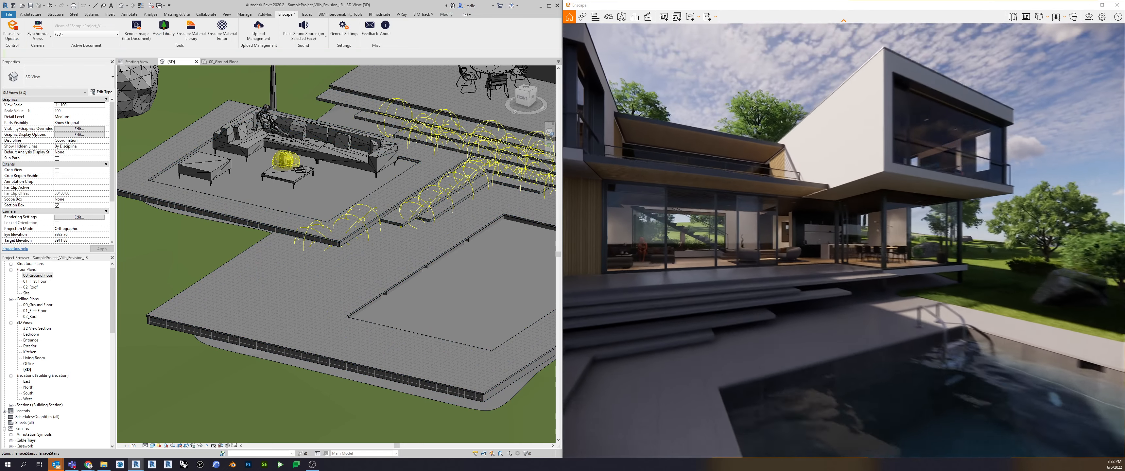
key("w")
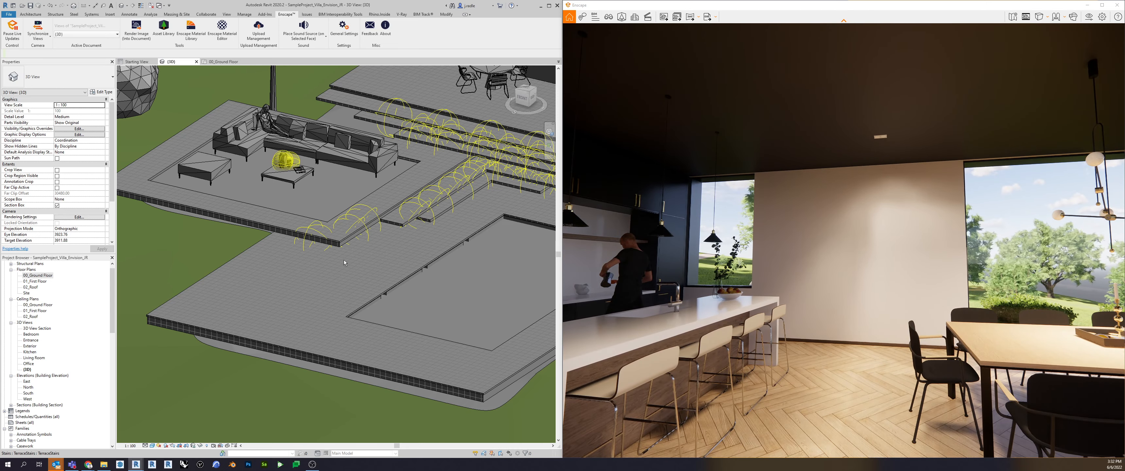
middle_click_drag(472, 196, 319, 293)
left_click(223, 61)
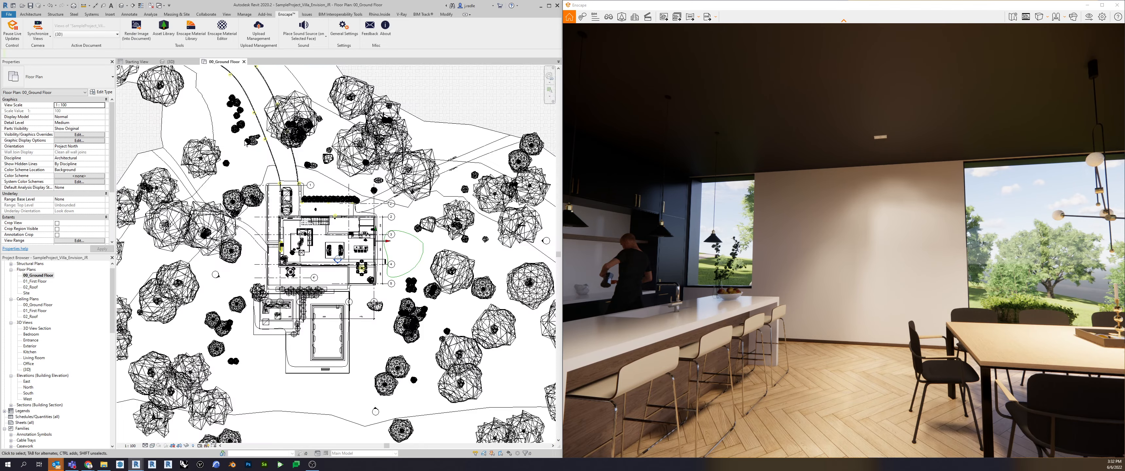
Step: Place an M_Window-Casement-Double 1400 x 1800mm window in the kitchen's exterior wall between grids 3 and 4, and select it
scroll(384, 256, "up", 5)
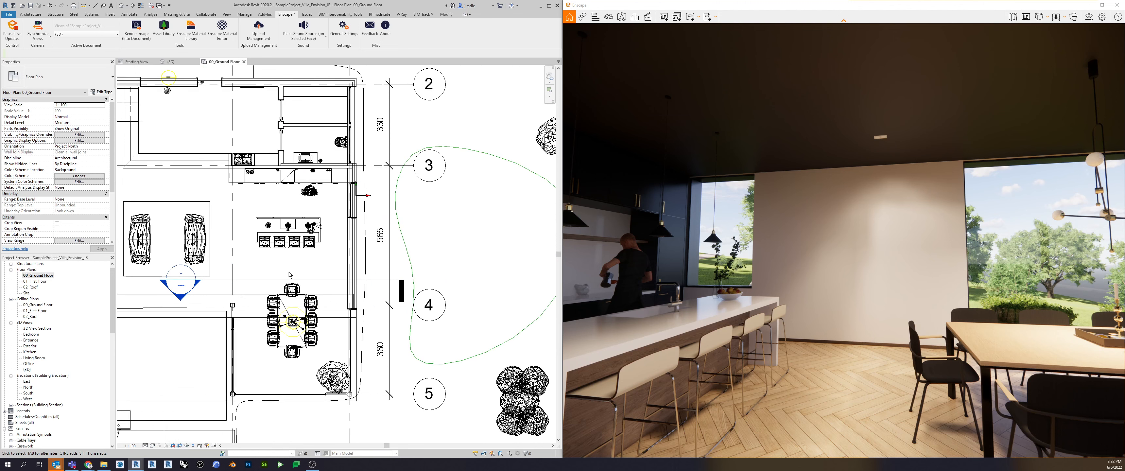
scroll(48, 415, "down", 8)
scroll(48, 416, "down", 8)
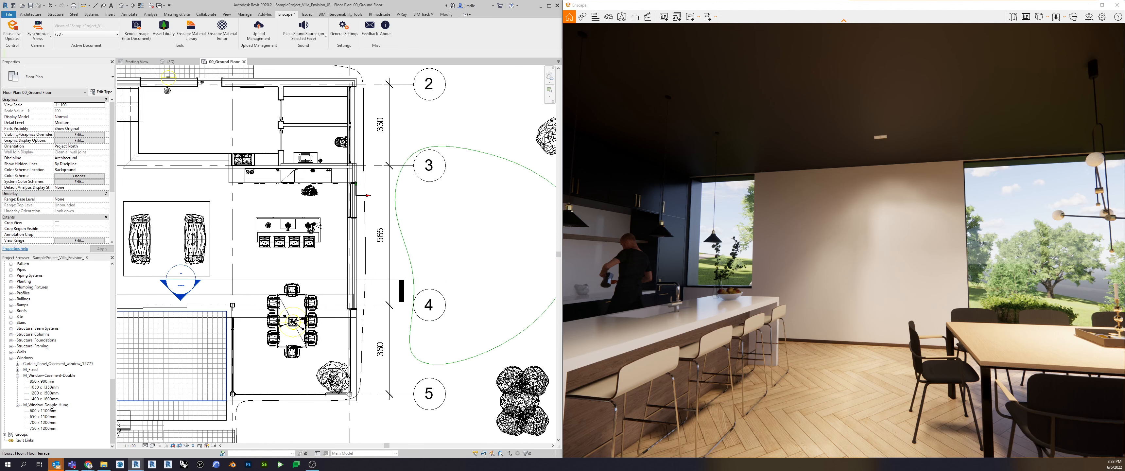
left_click(57, 399)
left_click_drag(349, 252, 352, 255)
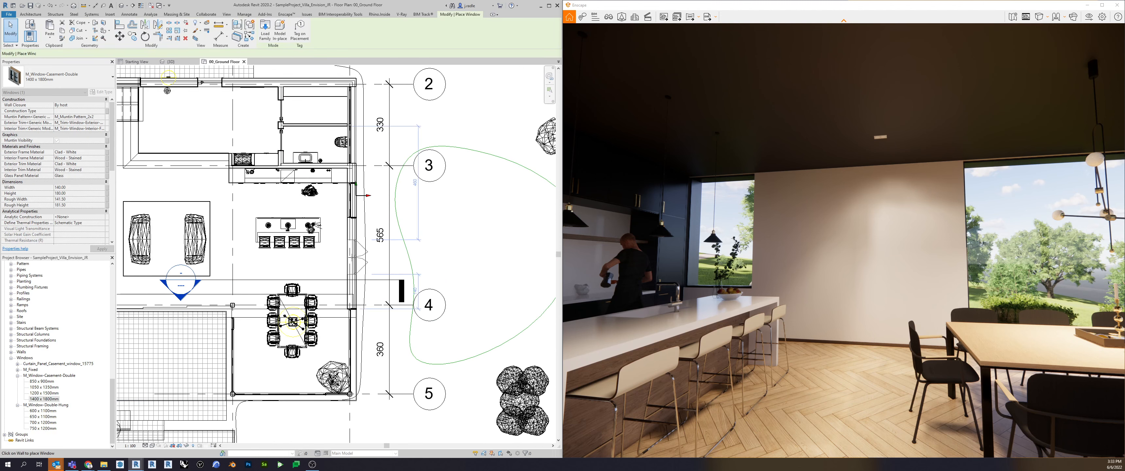
left_click(364, 260)
key("Escape")
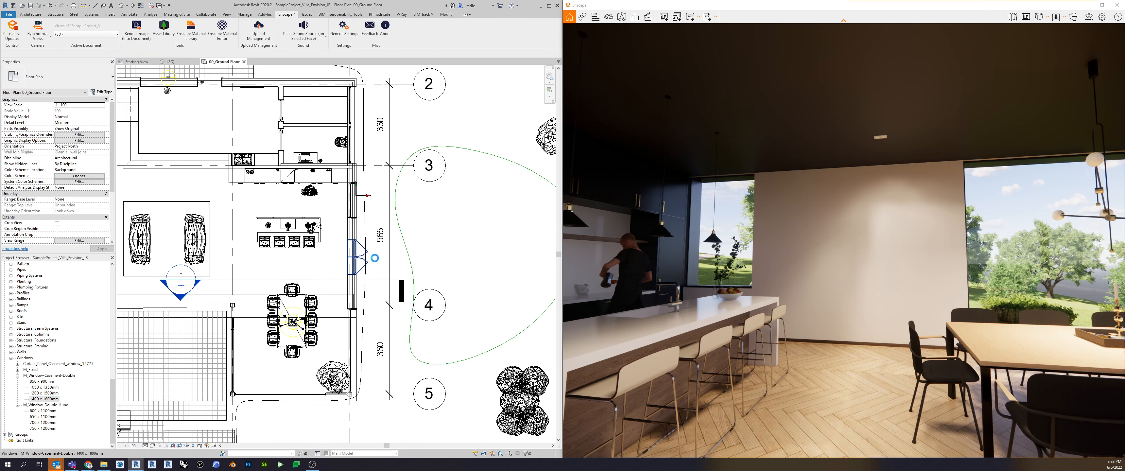
left_click(362, 270)
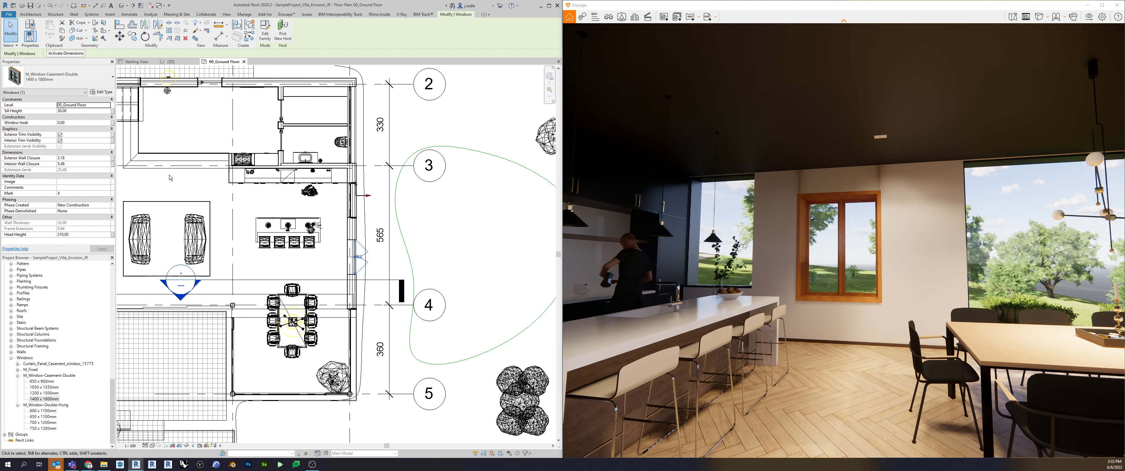
Step: Return the model to the {3D} view and preview the Entrance and {3D} saved views in the render window
left_click(180, 62)
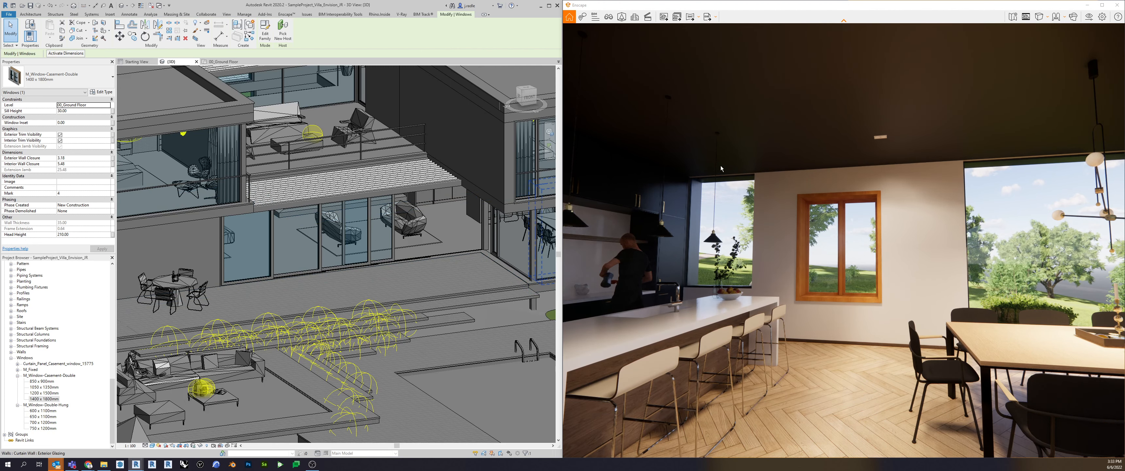
left_click(609, 18)
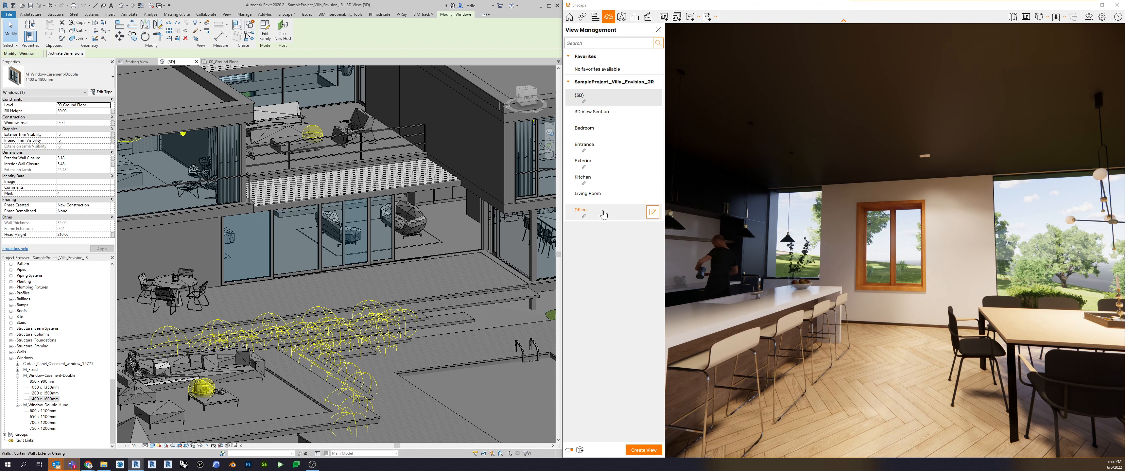
left_click(604, 136)
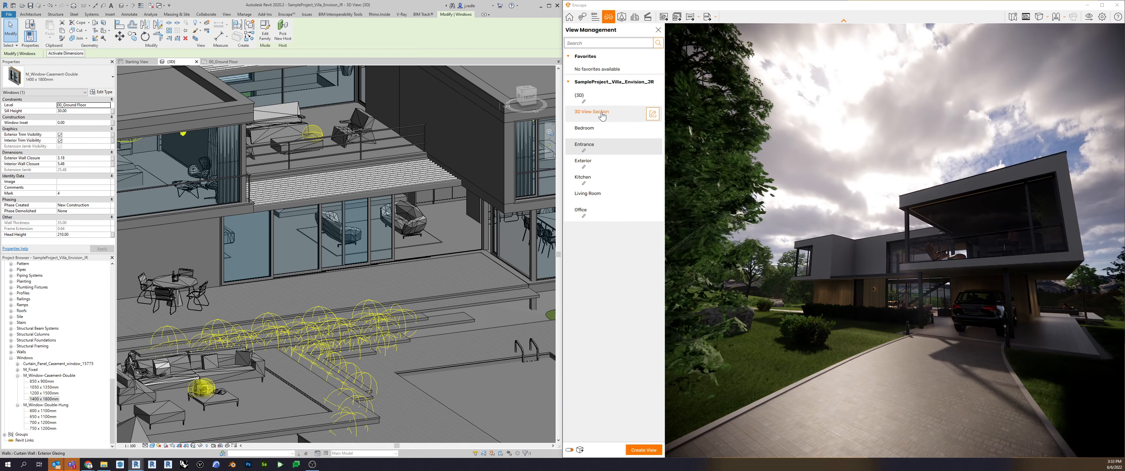
left_click(602, 114)
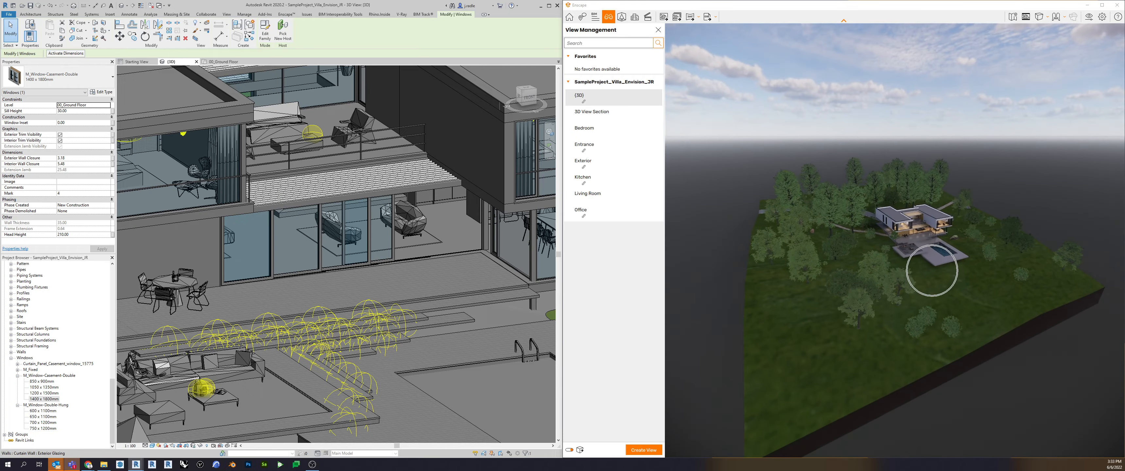
Step: Move the render camera into the bathroom, frame the bathtub and washbasin, and create a view named Bathroom 2
double_click(931, 271)
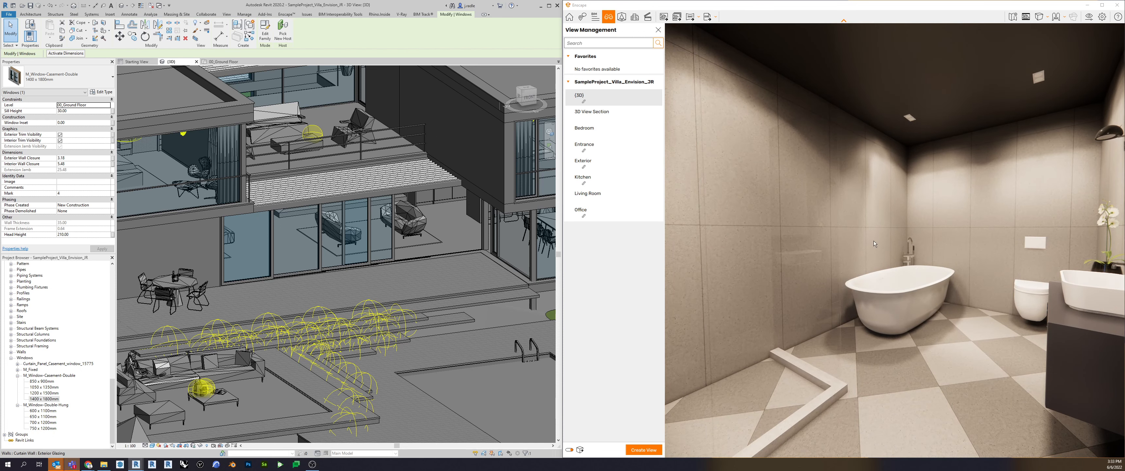
left_click_drag(874, 244, 697, 370)
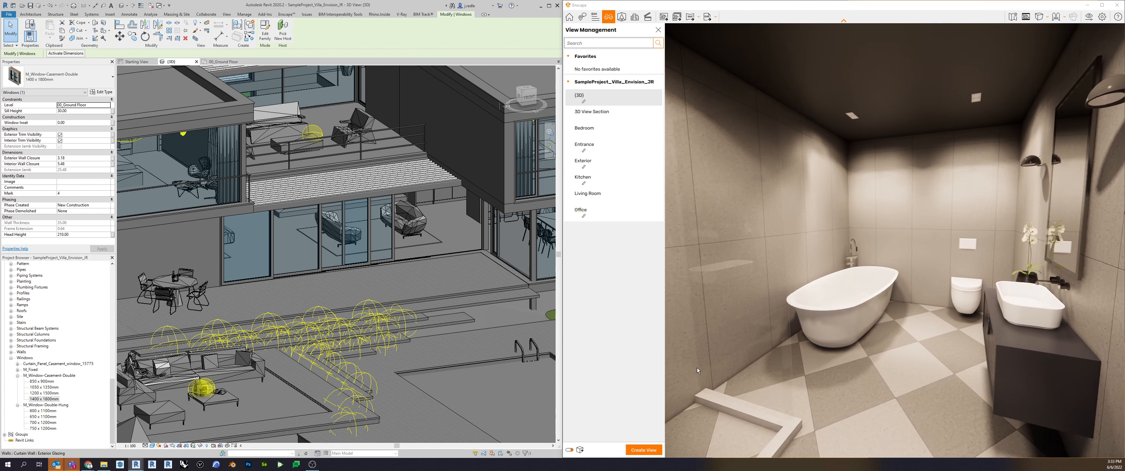
left_click(641, 455)
left_click(642, 454)
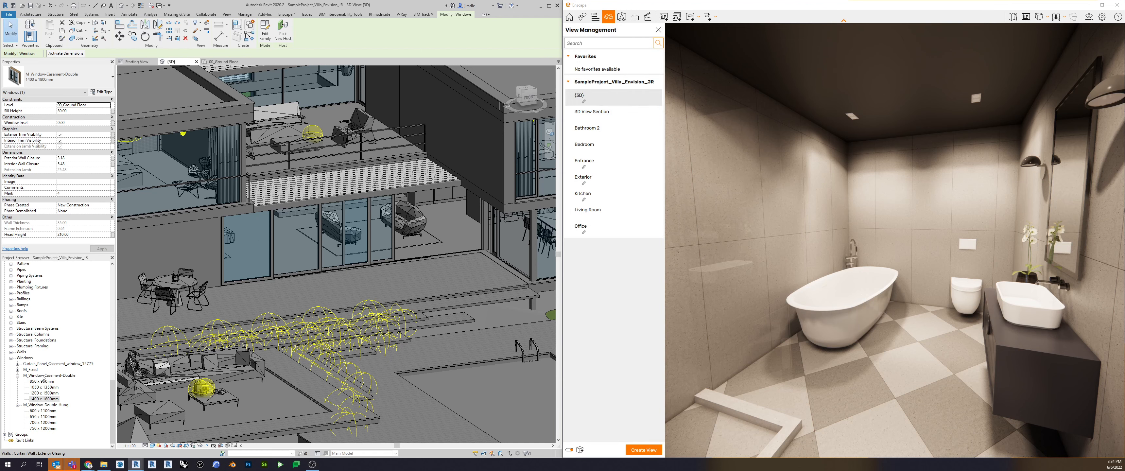
Step: Open the Bathroom 2 camera view in the model and turn off its Crop View
scroll(43, 378, "up", 15)
double_click(39, 341)
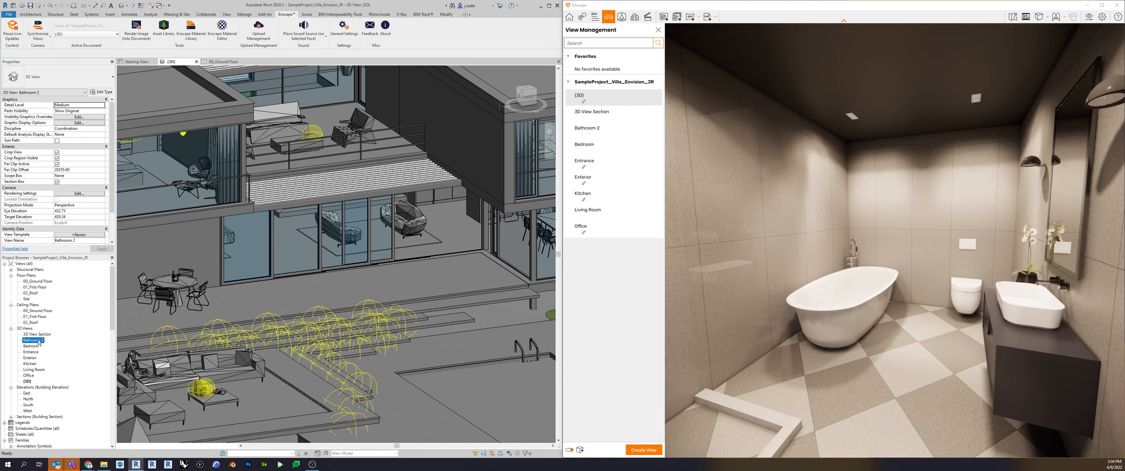
scroll(261, 392, "down", 5)
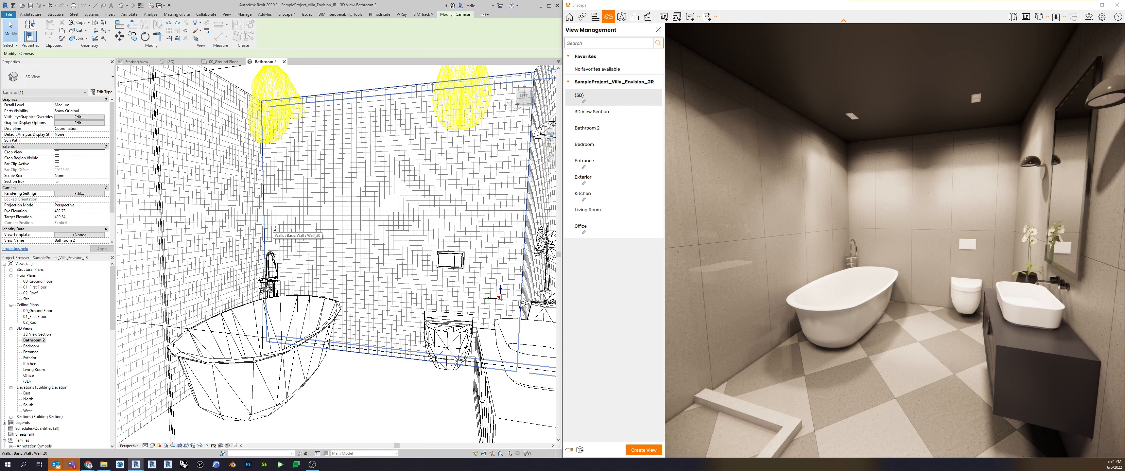
Step: Return the model to the {3D} view, move the render camera out to the pool terrace, and leave the view list closed
left_click(658, 31)
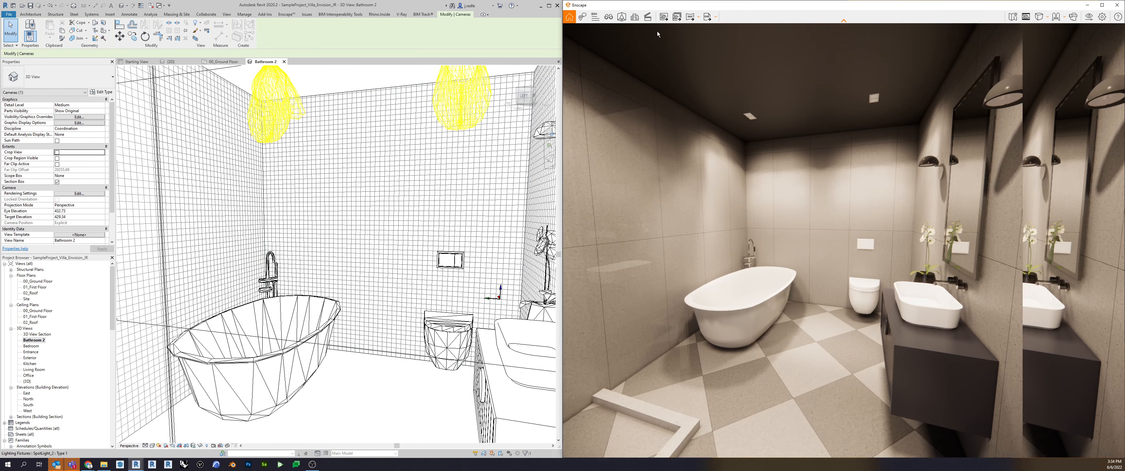
left_click_drag(710, 156, 935, 156)
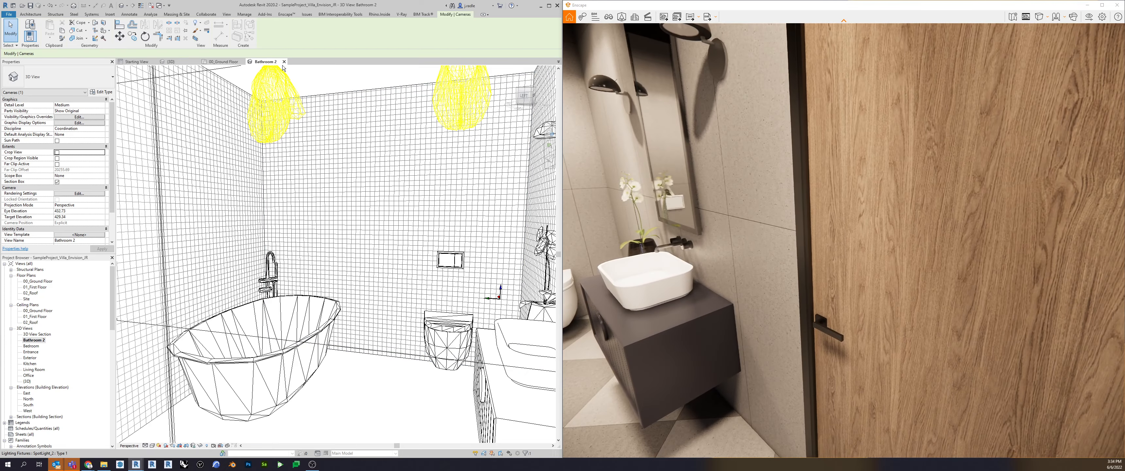
left_click(174, 61)
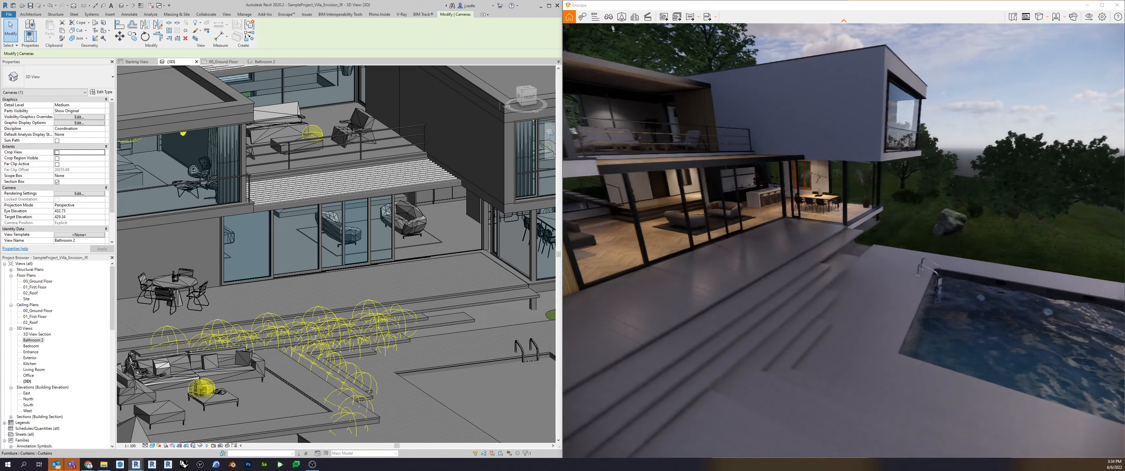
left_click(609, 19)
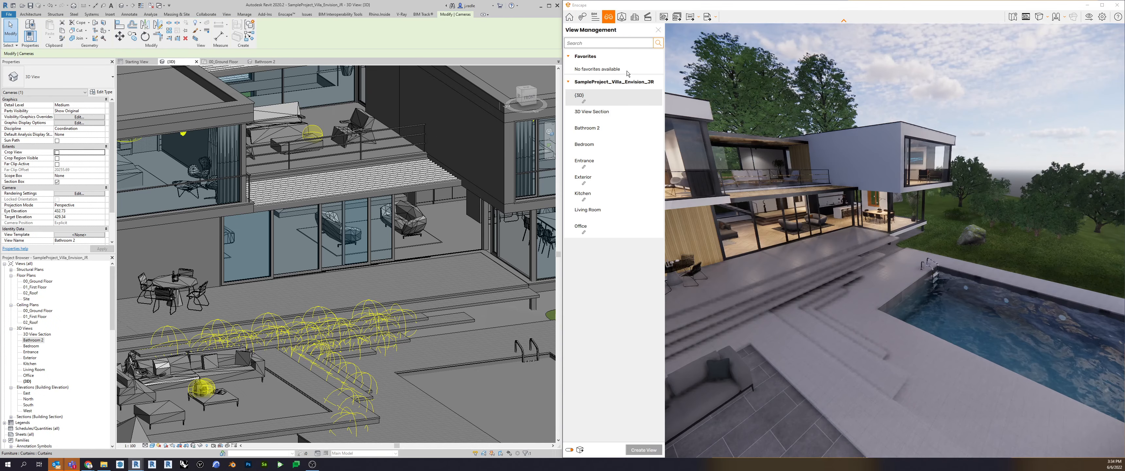
left_click(658, 30)
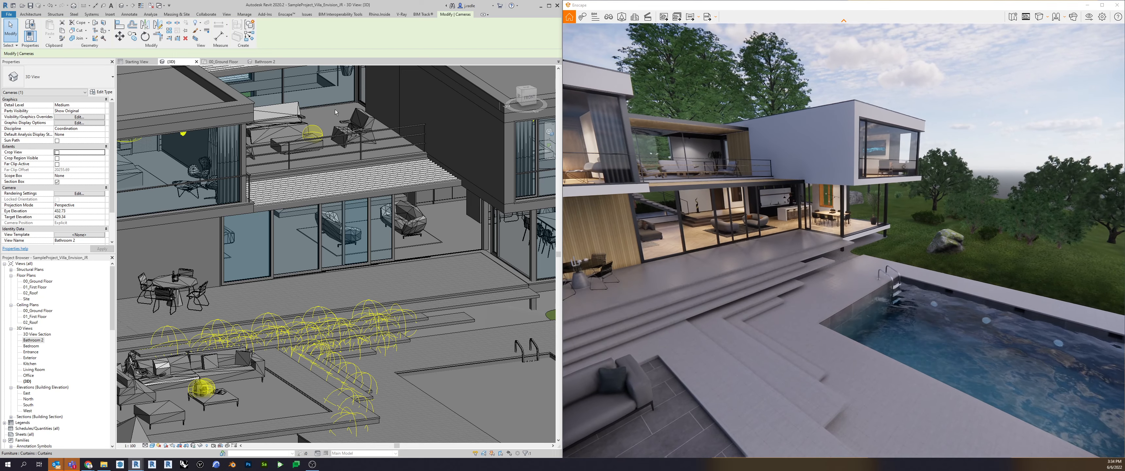
Step: Browse the Vegetation category of the Enscape asset library for the model and choose Deciduous Tree 024 Elm
left_click(285, 15)
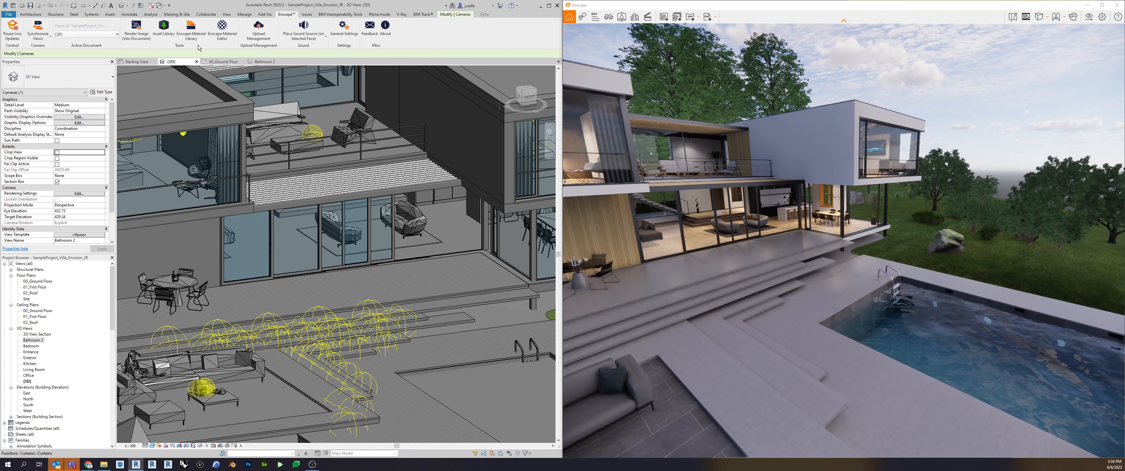
left_click(168, 35)
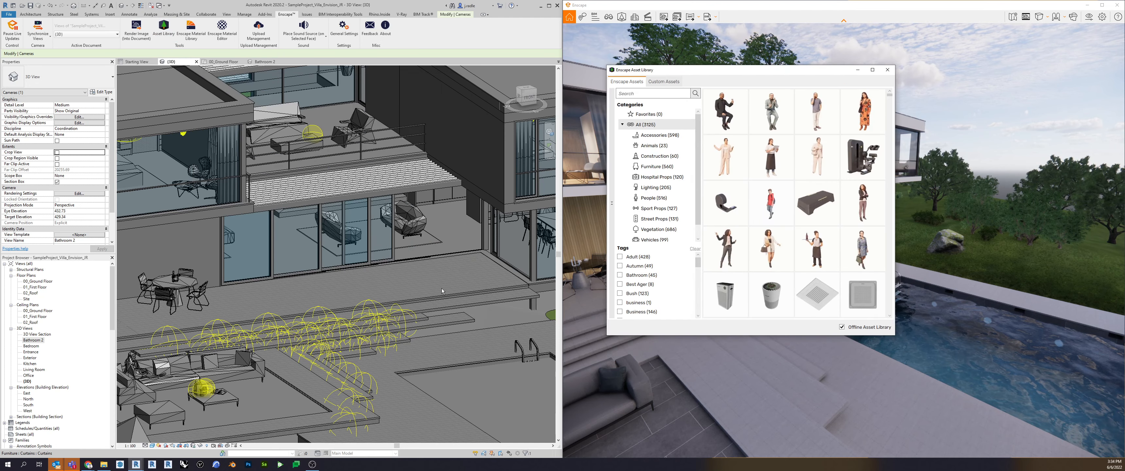
scroll(436, 294, "down", 2)
middle_click_drag(436, 295, 376, 260)
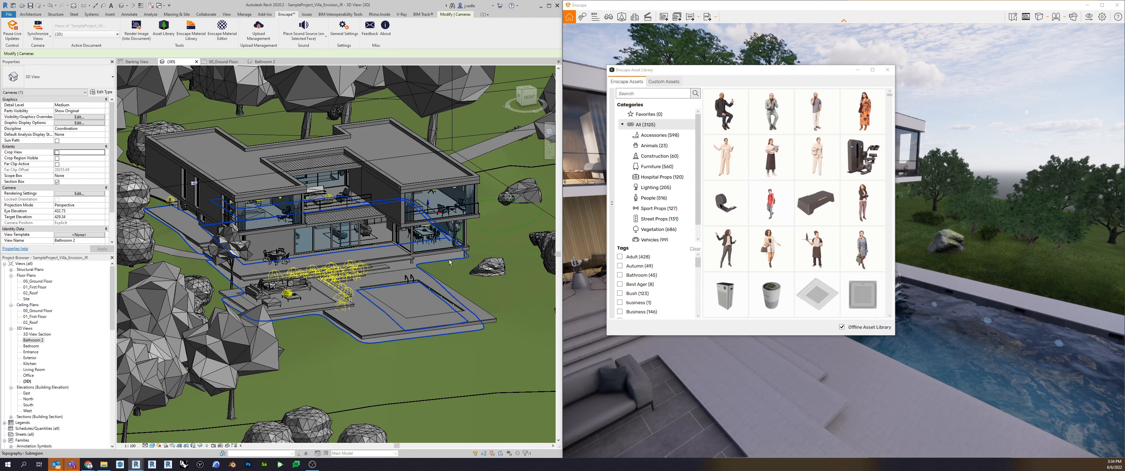
left_click(658, 230)
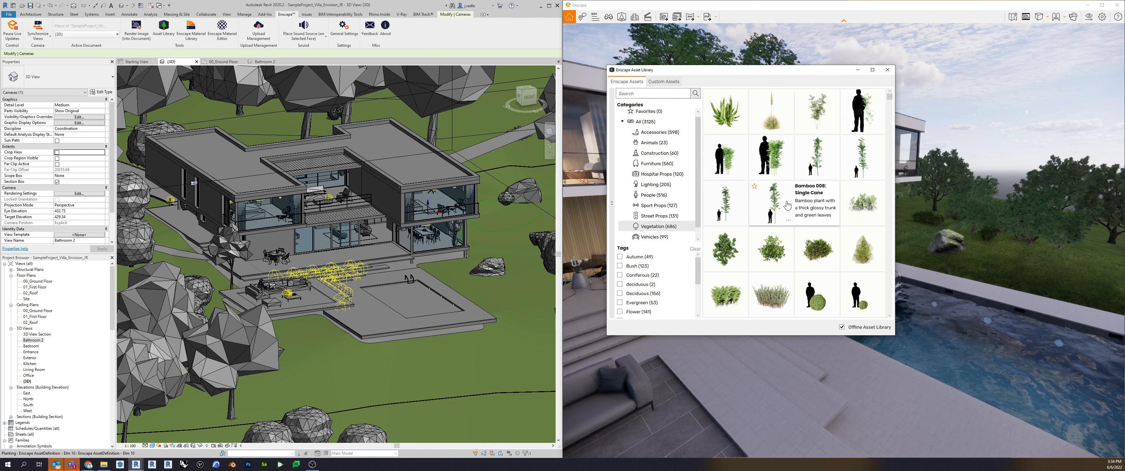
scroll(790, 166, "down", 10)
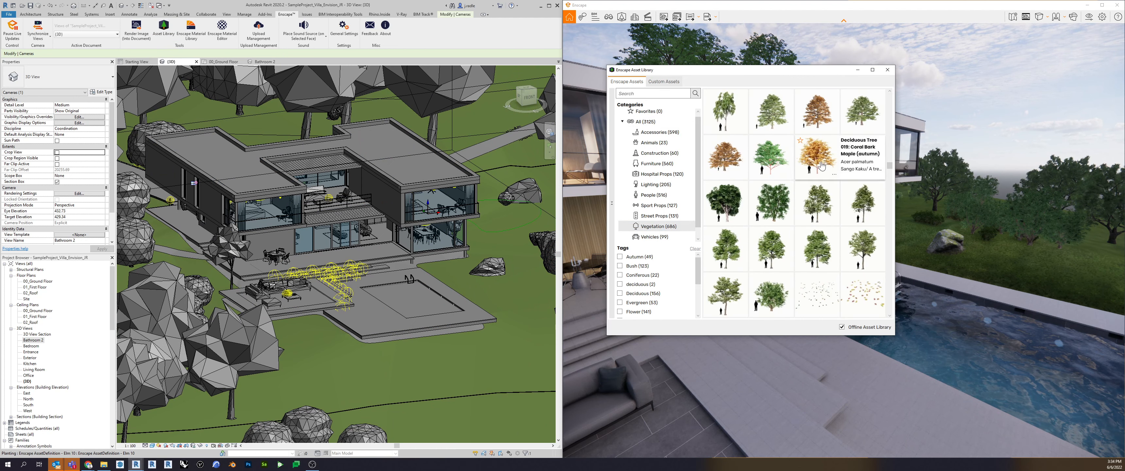
mouse_move(789, 196)
mouse_move(867, 209)
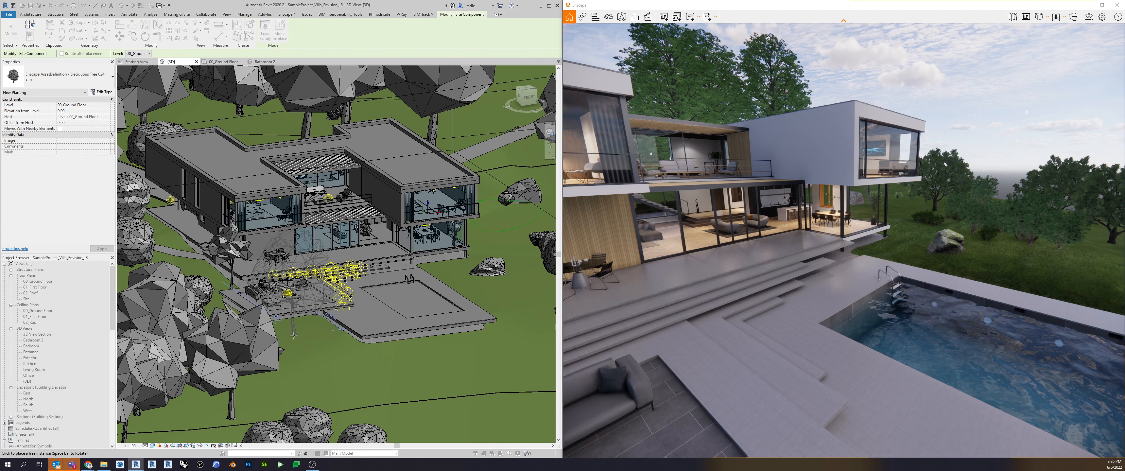
Step: Place three Deciduous Tree 024 Elm trees around the terrace and the villa's pool-side corner, and close the asset library
left_click(293, 333)
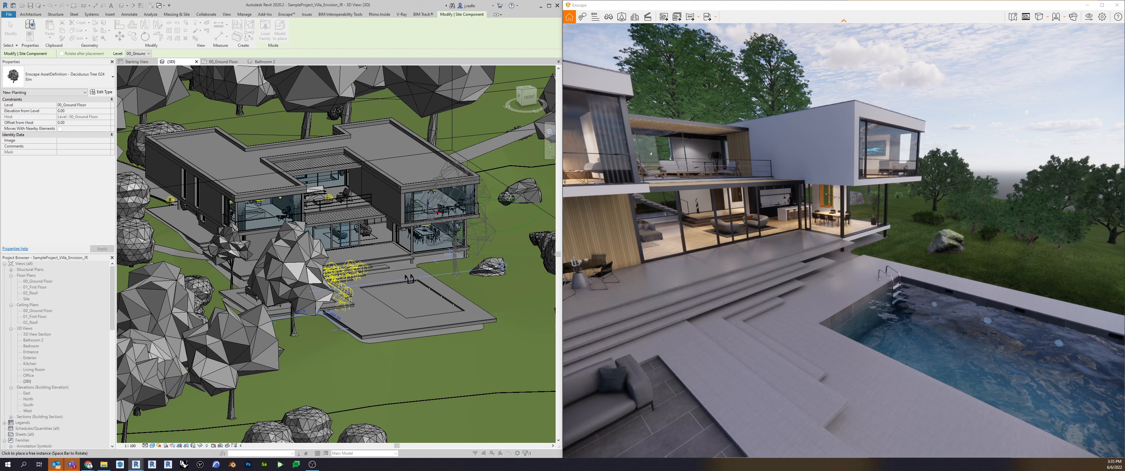
left_click(456, 276)
left_click(528, 312)
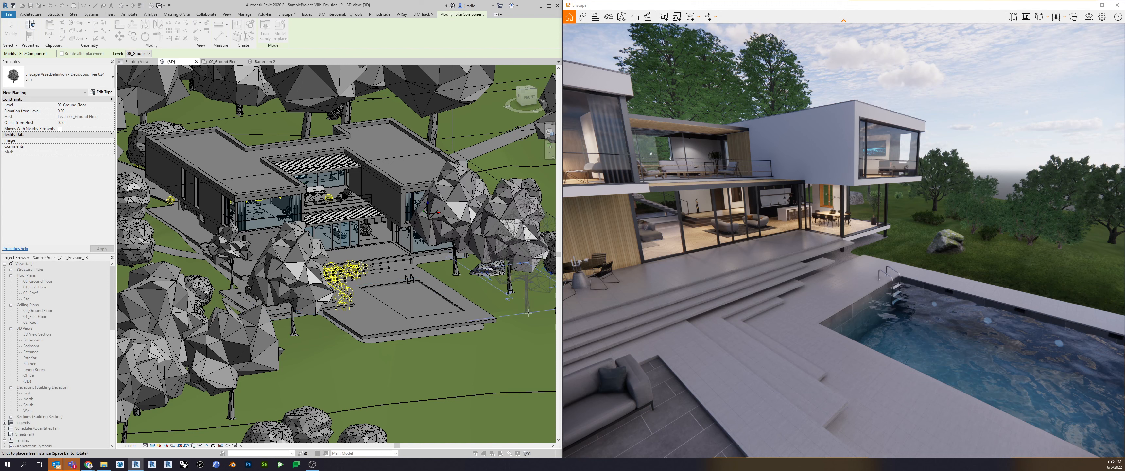
left_click(510, 290)
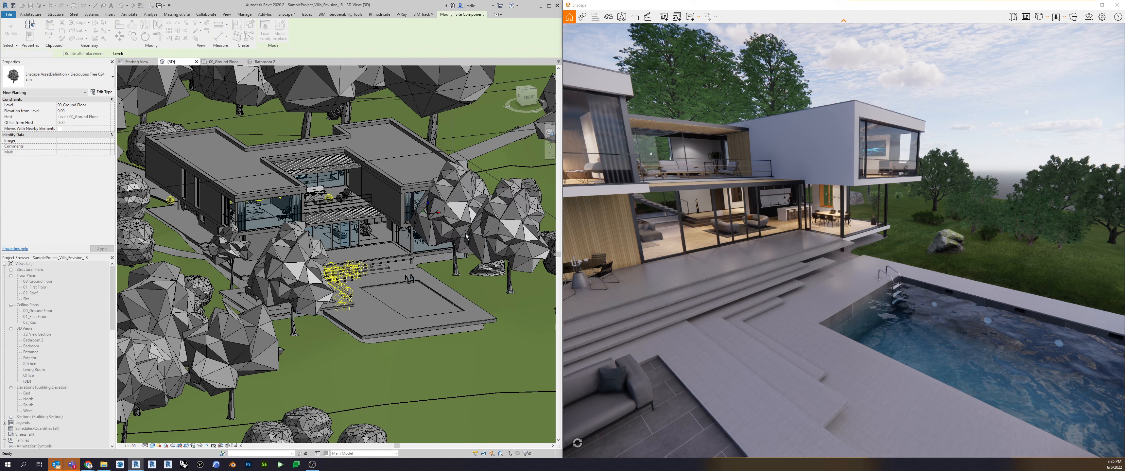
key("Escape")
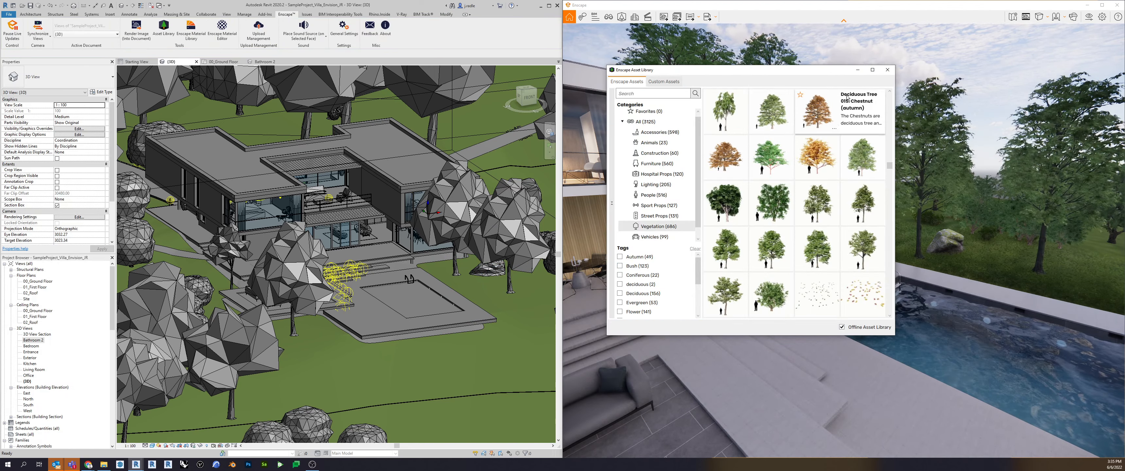
left_click(887, 70)
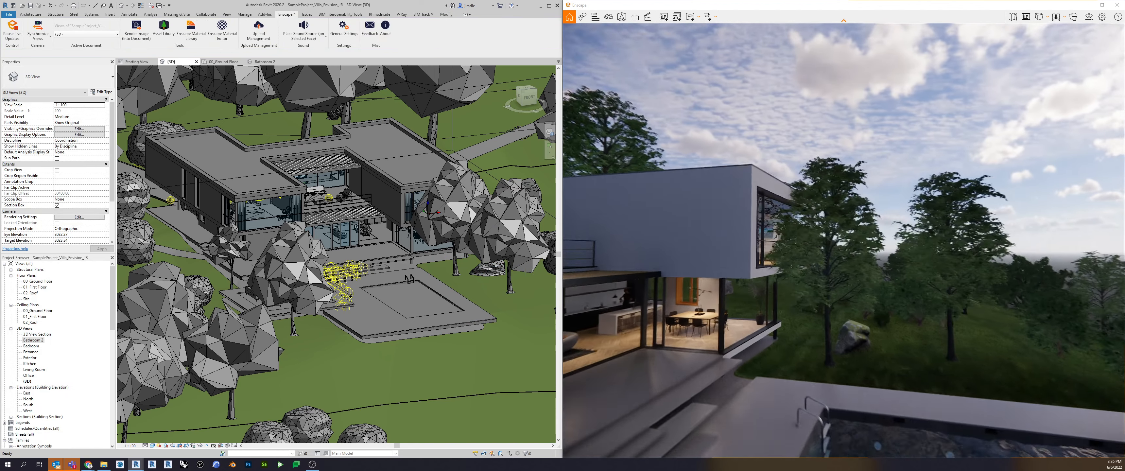
Step: Delete the elm standing directly against the villa's corner and frame the house and pool in the render window
left_click(458, 234)
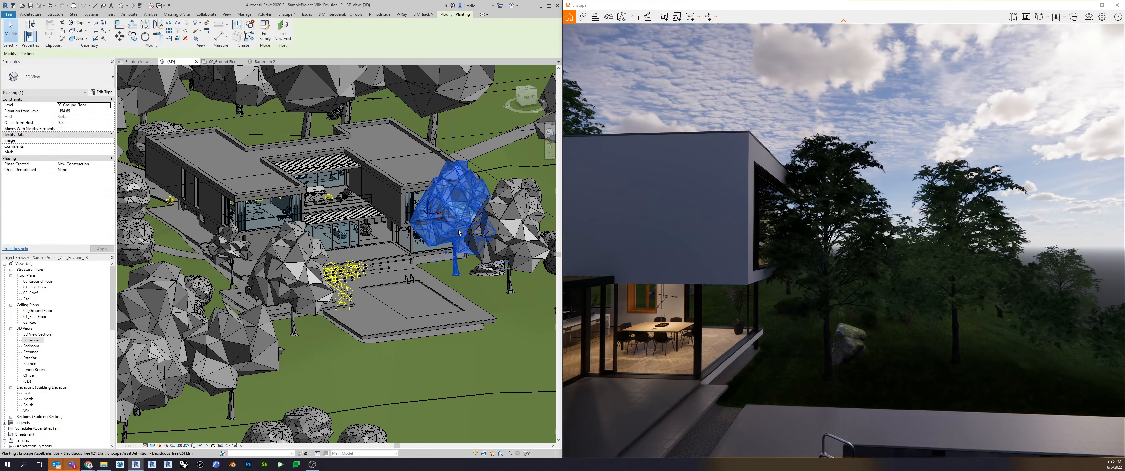
key("Delete")
left_click_drag(897, 349, 1083, 349)
left_click_drag(844, 306, 1013, 306)
left_click_drag(786, 306, 1048, 306)
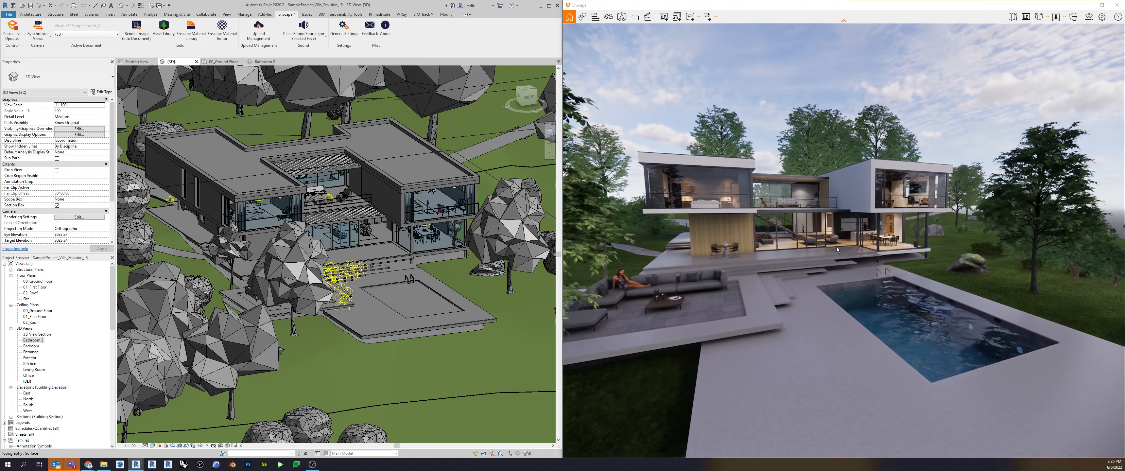
Step: Open the asset library in the render window, filter it to People, and choose the woman in the light pink suit for placement near the pool
left_click(623, 17)
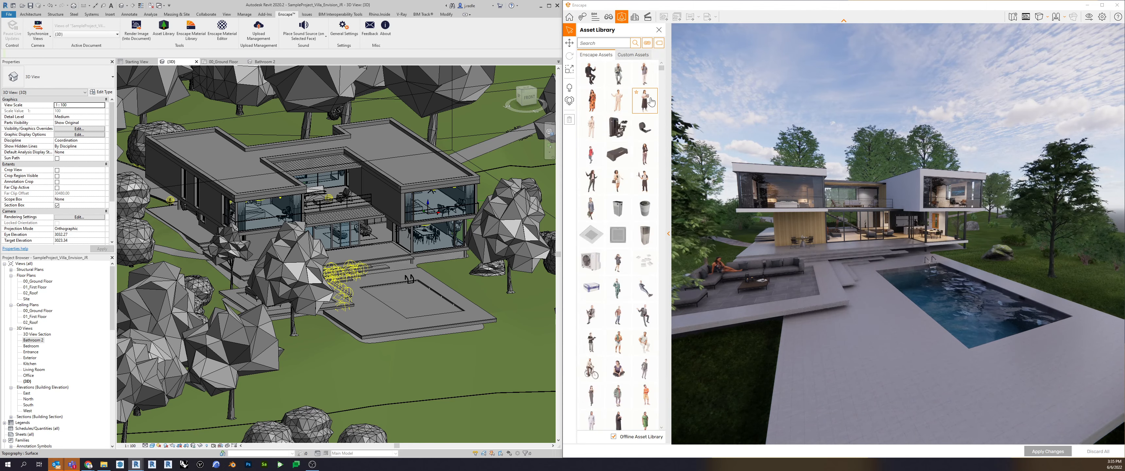
key("w")
key("w")
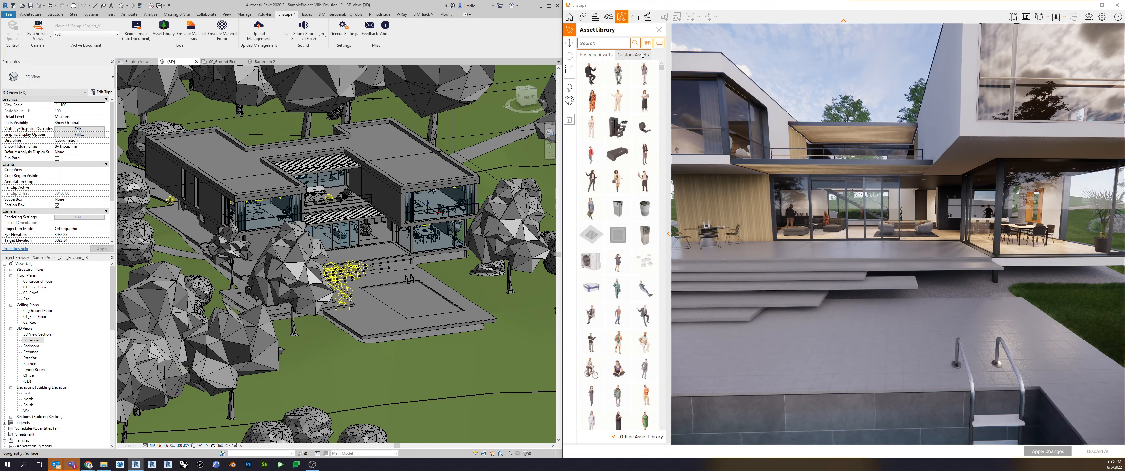
left_click(647, 43)
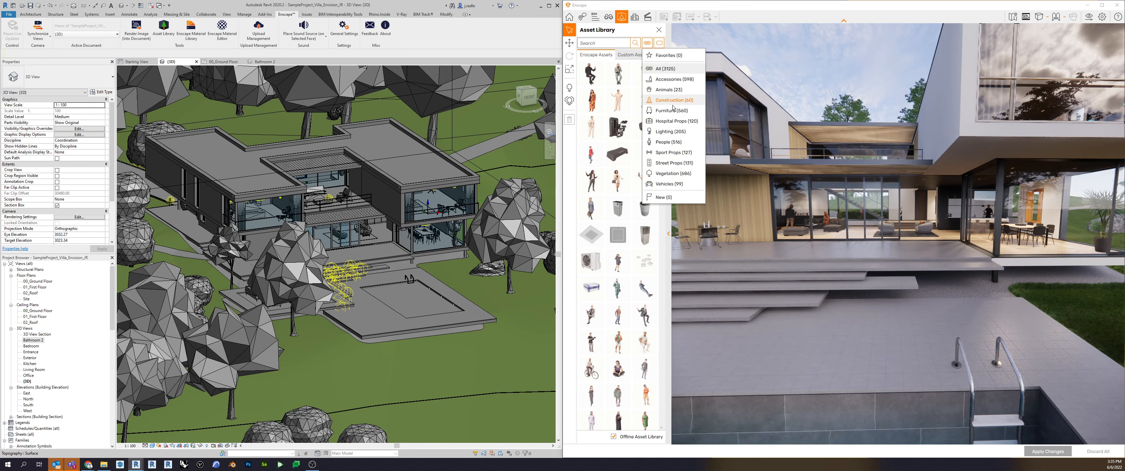
left_click(668, 142)
left_click(617, 101)
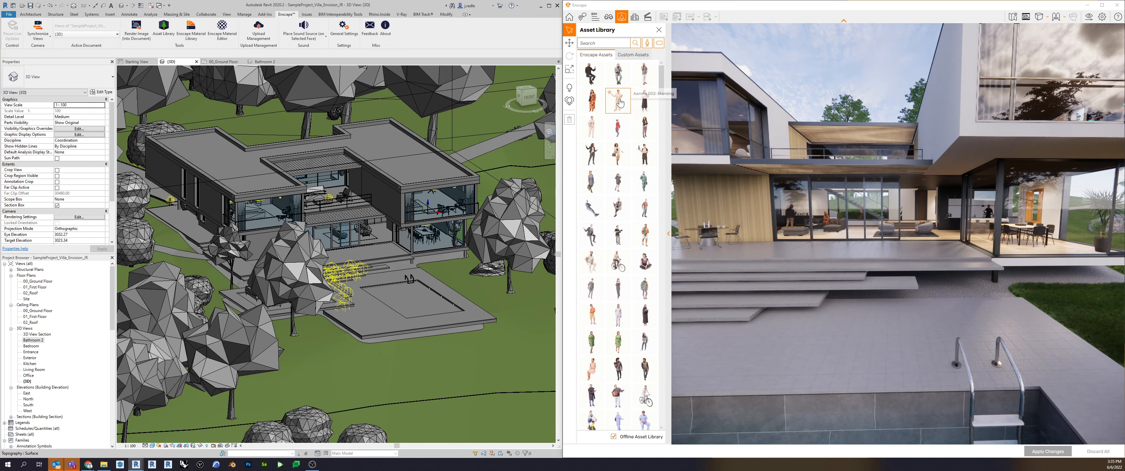
Step: Place the woman and a standing man on the paving beside the pool, apply the changes, and collapse the asset library
left_click(770, 350)
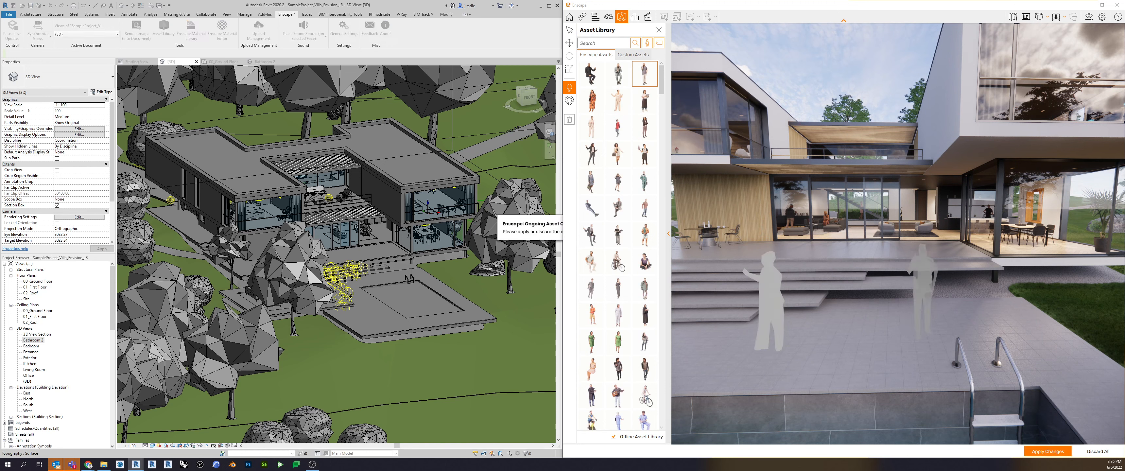
left_click(914, 354)
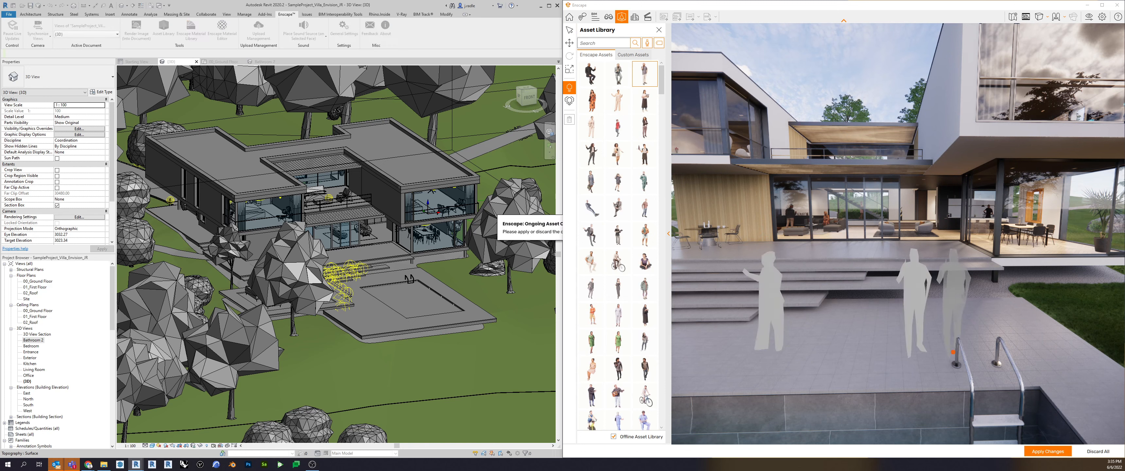
left_click(1055, 452)
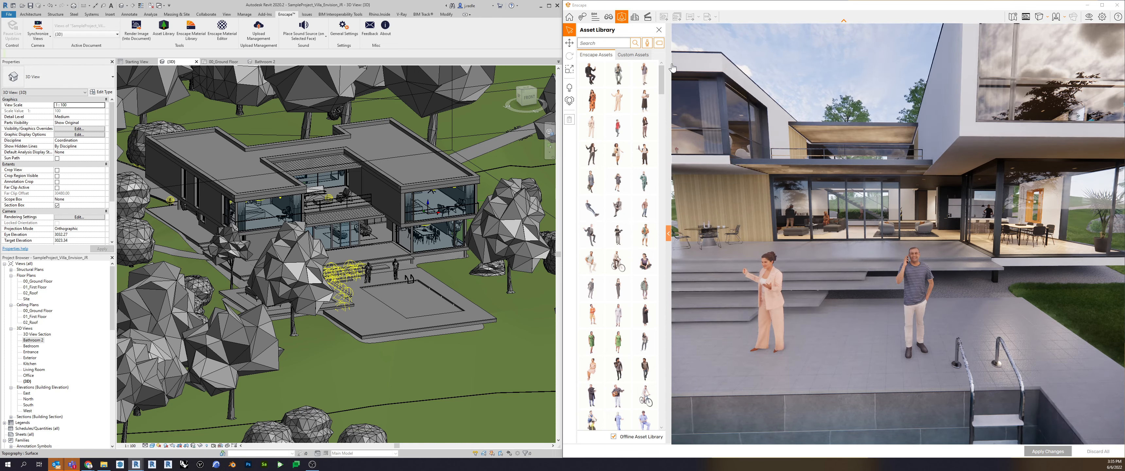
left_click(669, 234)
scroll(402, 275, "up", 2)
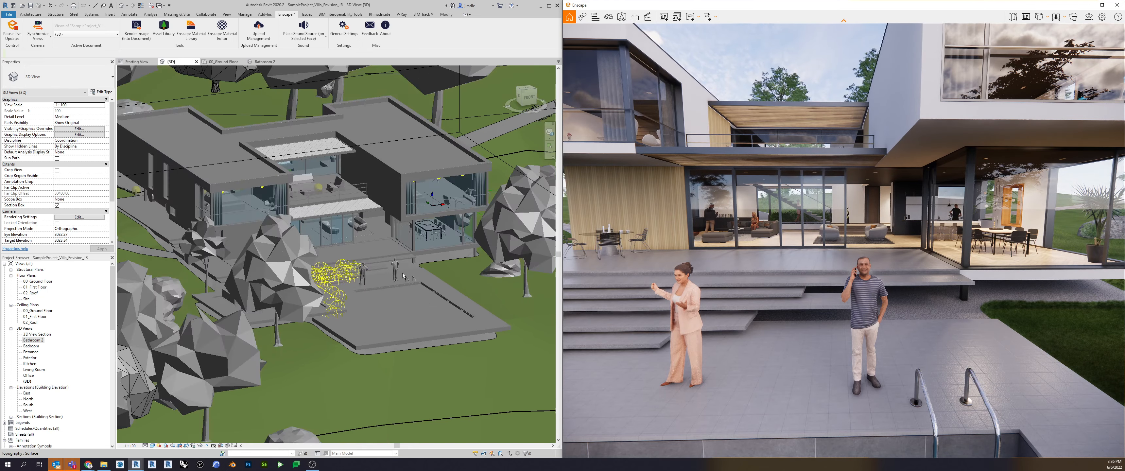
scroll(402, 275, "up", 3)
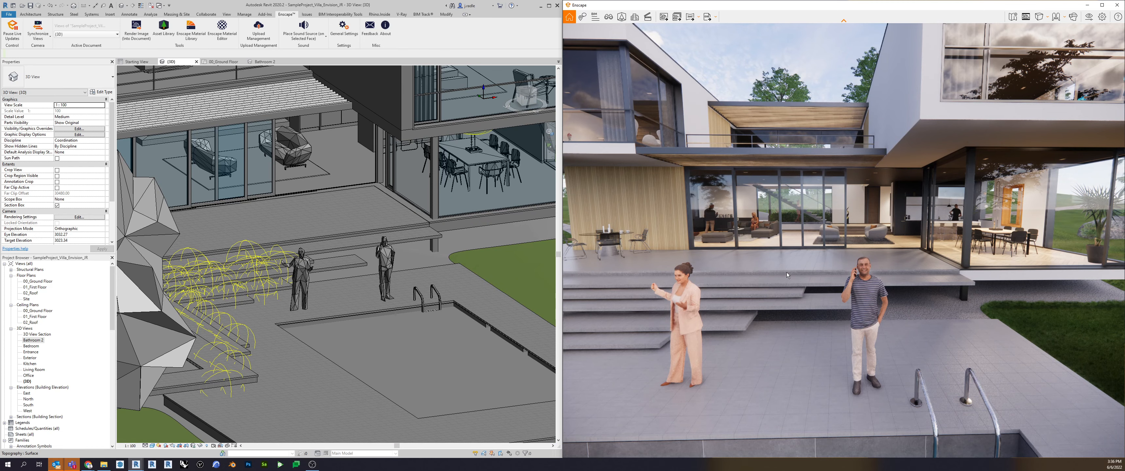
Step: Bring the render camera up to the living room glazing and view the Wood category in the Enscape material library
right_click_drag(778, 266, 874, 291)
scroll(763, 260, "up", 5)
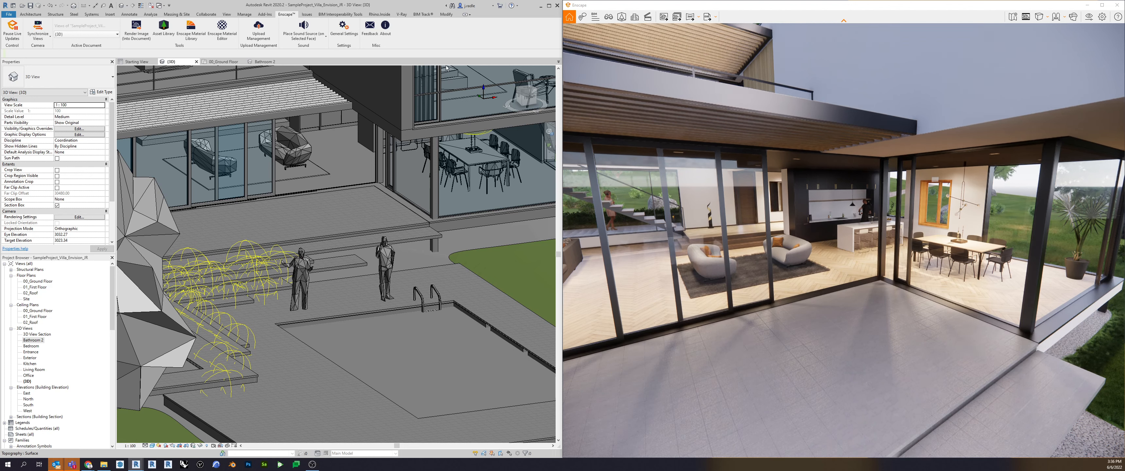
left_click(197, 37)
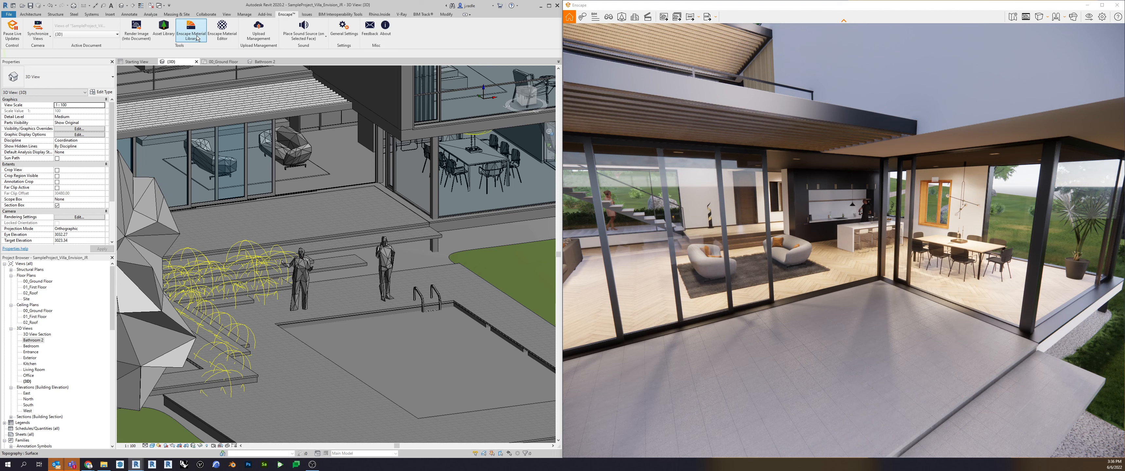
left_click(197, 37)
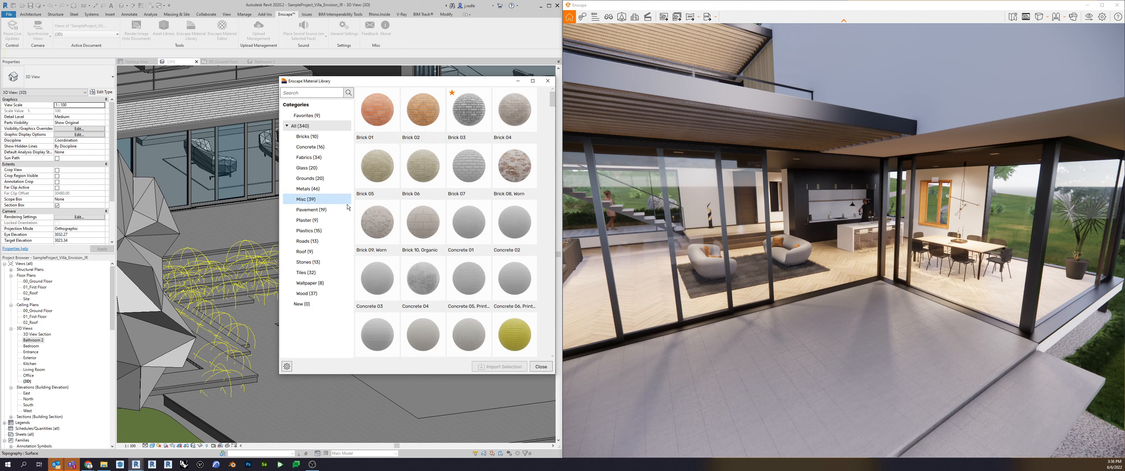
left_click(338, 293)
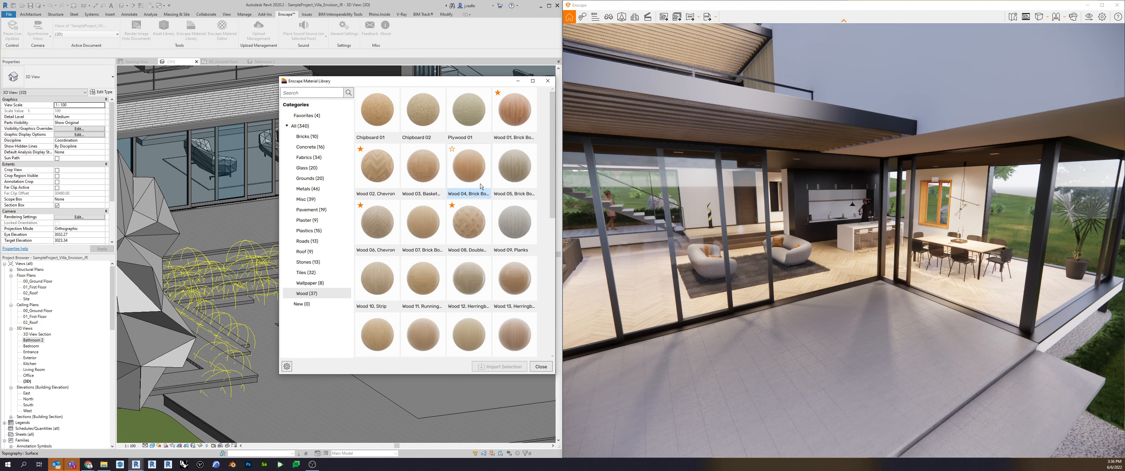
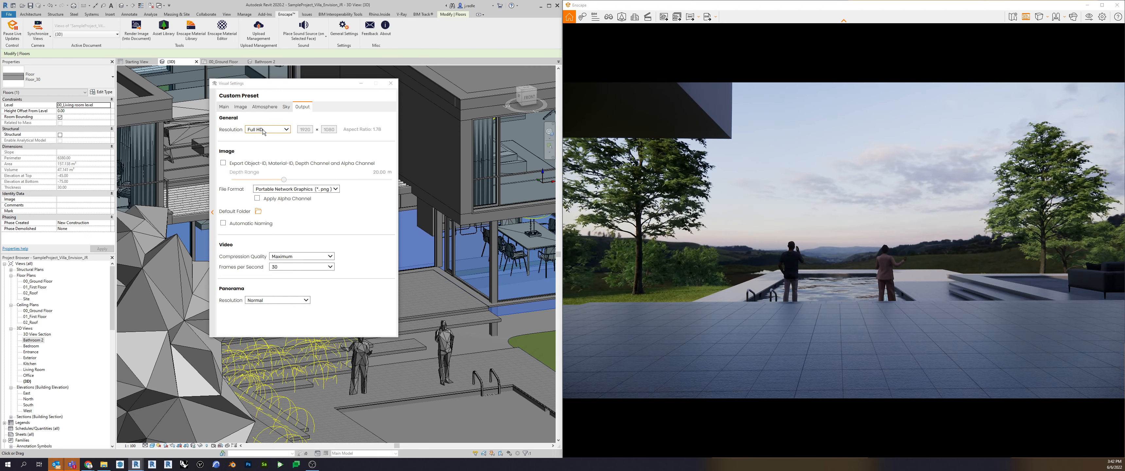
Step: Switch the render output resolution to Custom and set its width to 1080 pixels
left_click(284, 129)
left_click(258, 173)
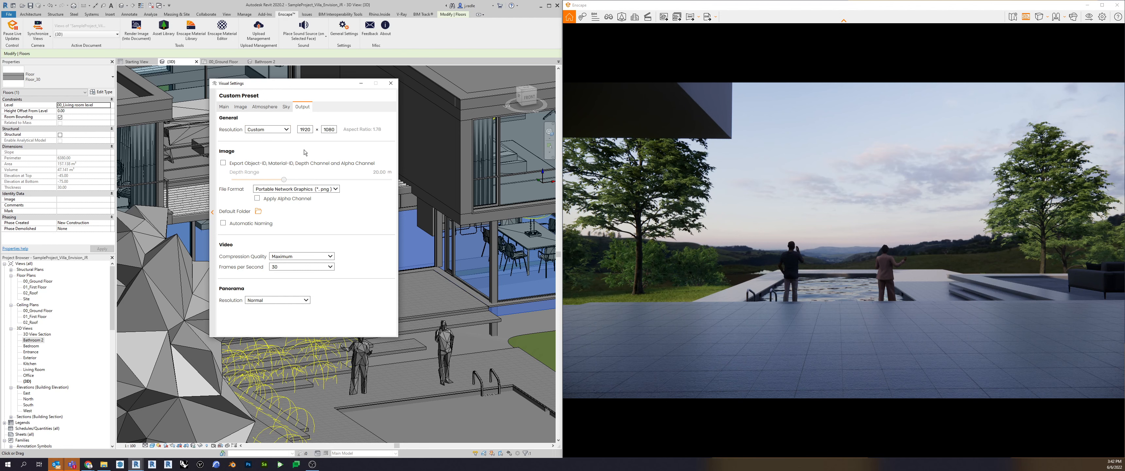
double_click(311, 131)
type("1080")
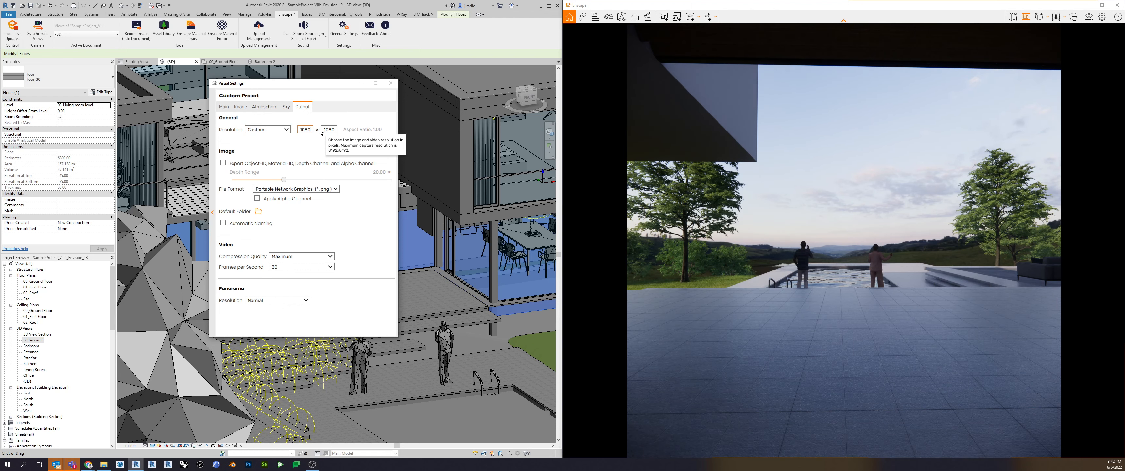
Step: Set the output width to 1920 pixels, switch the resolution to Full HD, and close the visual settings
double_click(312, 129)
type("1920")
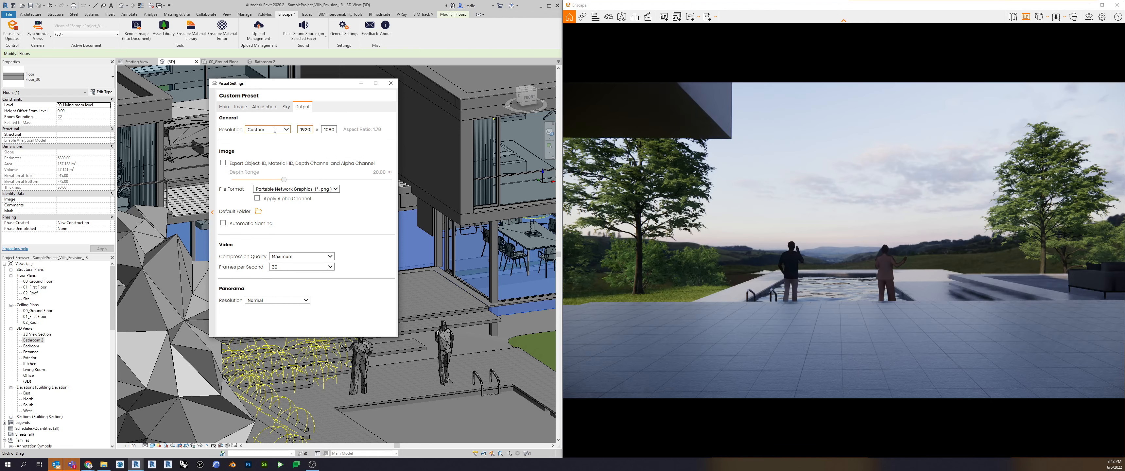
left_click(274, 130)
left_click(270, 157)
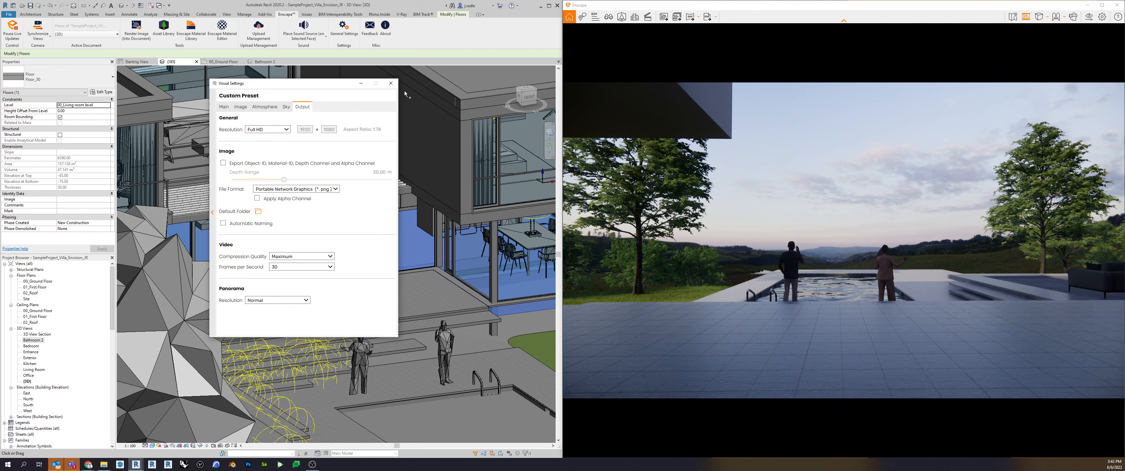
left_click(391, 83)
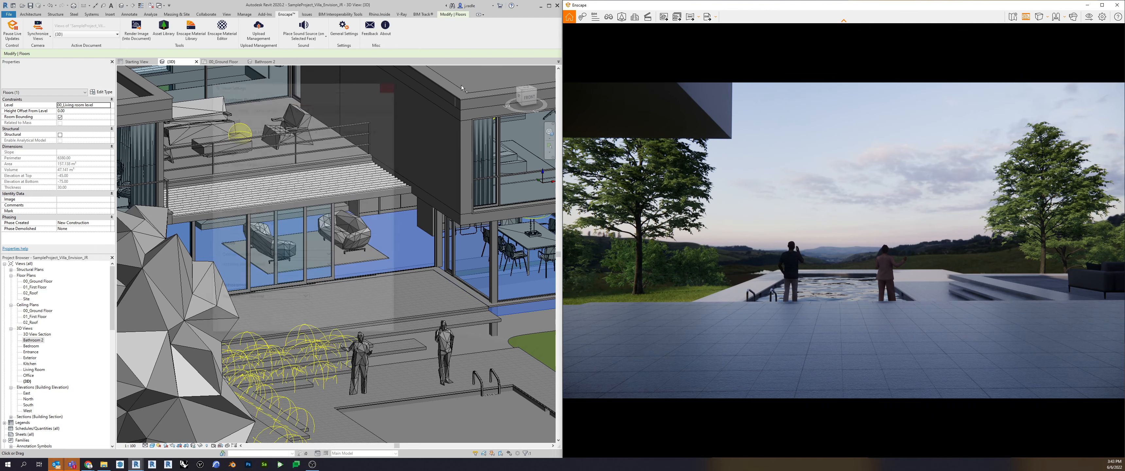
Step: Capture a screenshot of the pool view and save it as a JPEG image in the Pictures folder
left_click(667, 20)
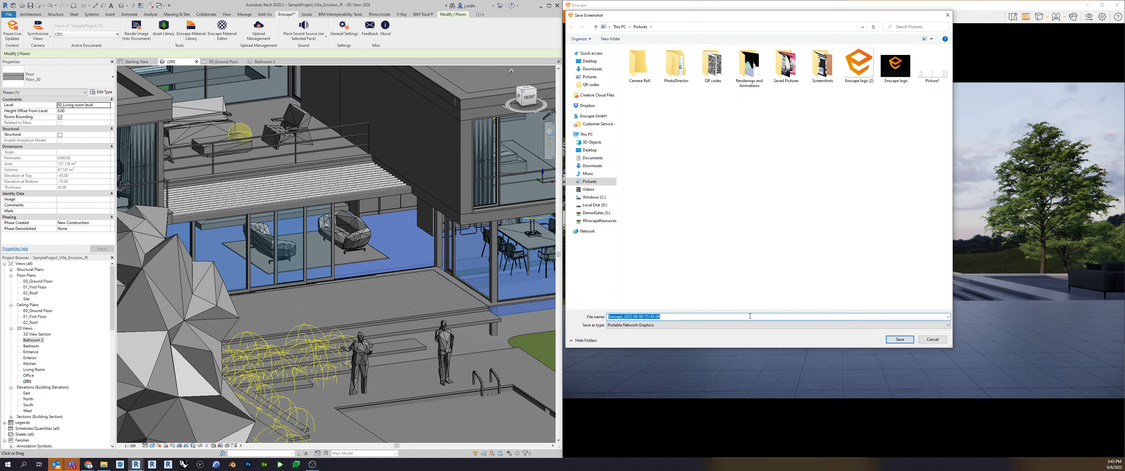
left_click(739, 324)
left_click(694, 337)
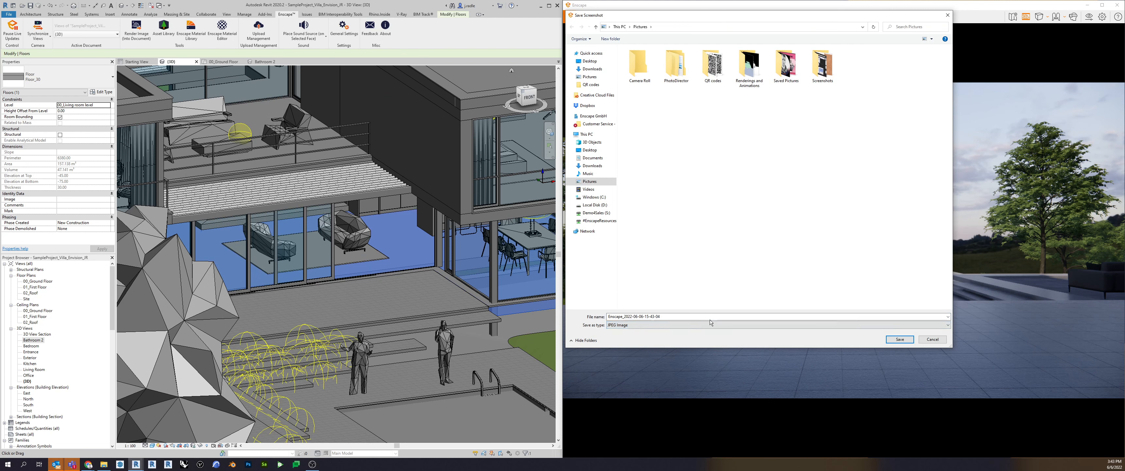
left_click(899, 341)
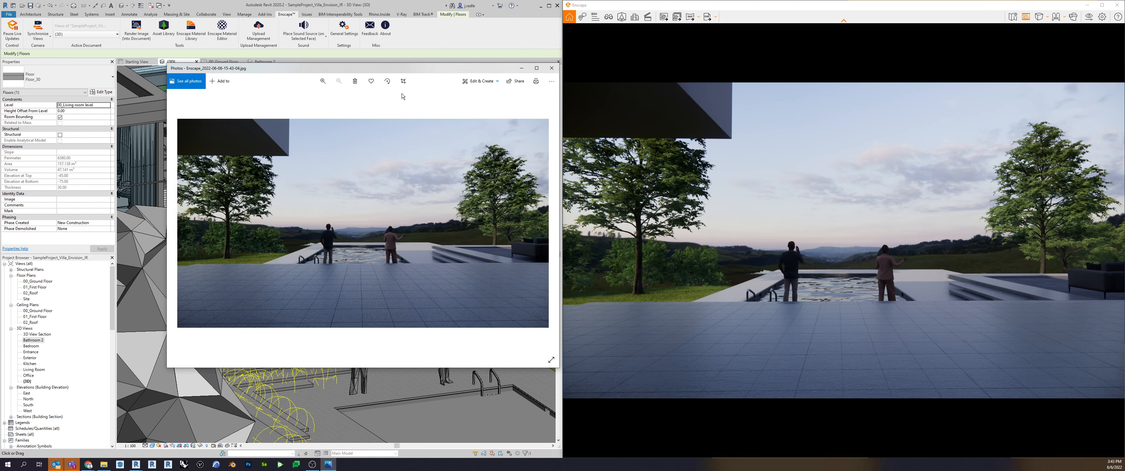
Step: Close the saved screenshot preview and set up a batch rendering of all views in SampleProject_Villa_Envision_JR
left_click_drag(423, 76, 418, 78)
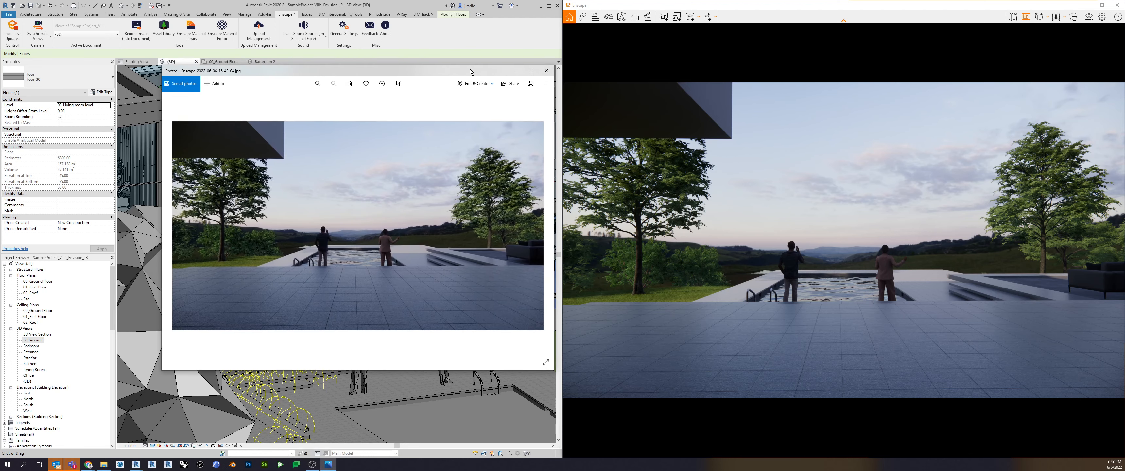
left_click(546, 70)
left_click(676, 18)
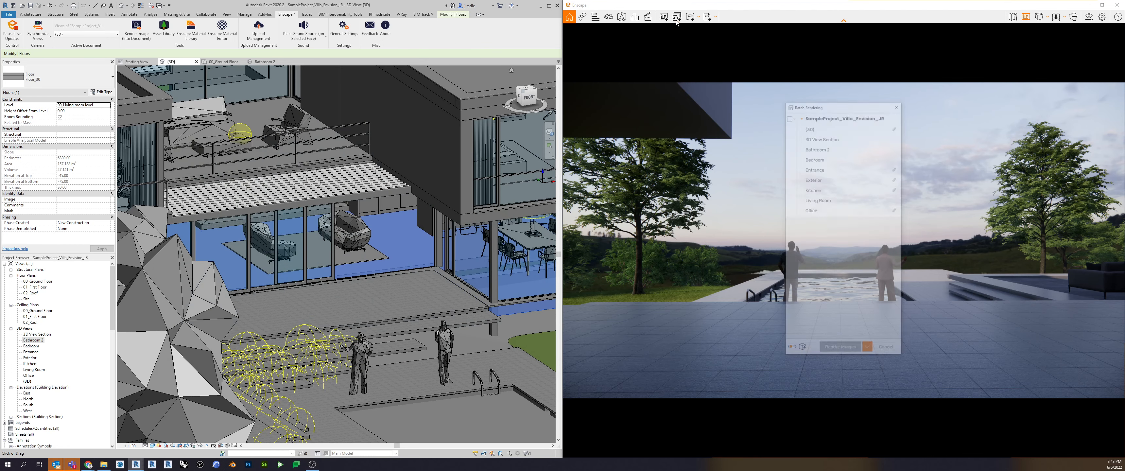
left_click_drag(819, 107, 633, 69)
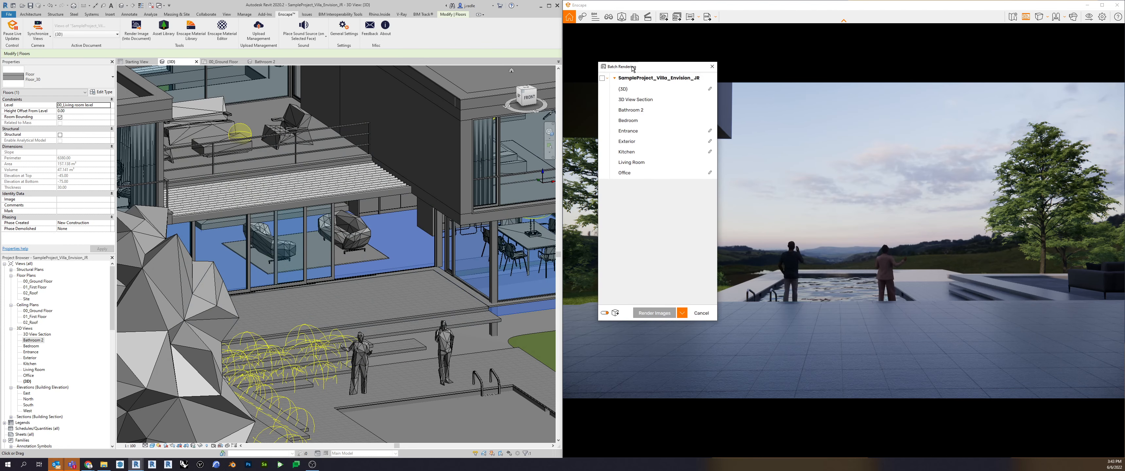
left_click(601, 77)
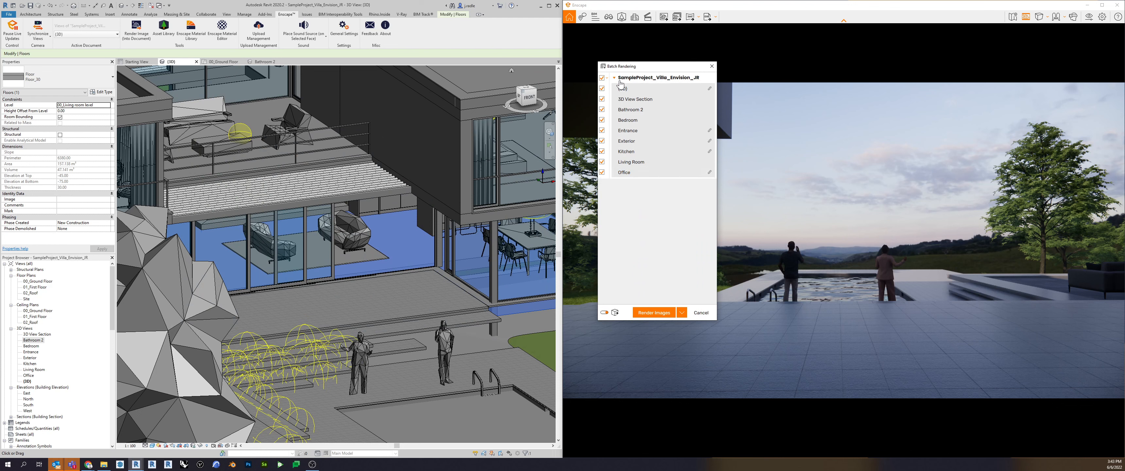
left_click(659, 318)
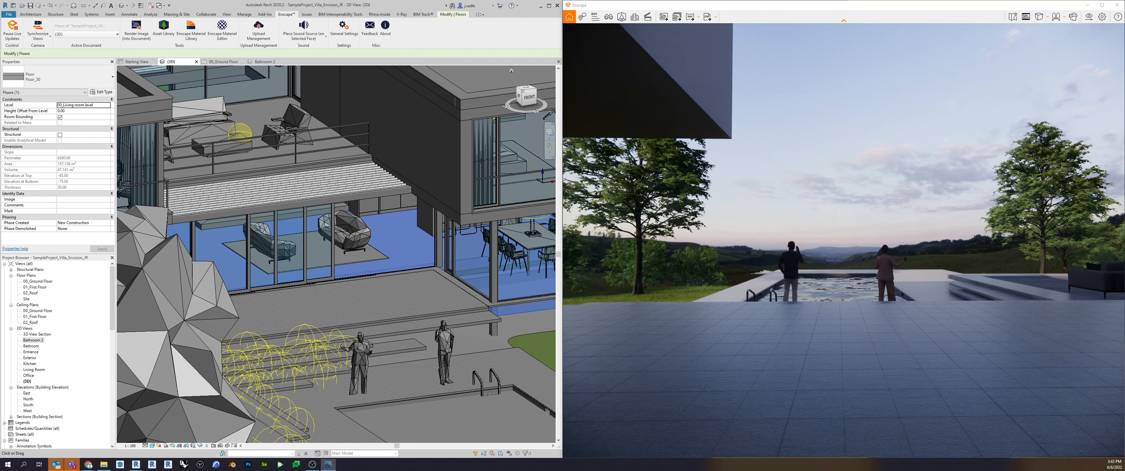
Step: Enlarge the QR code image of the living room panorama in the photo viewer and close it
scroll(436, 197, "up", 5)
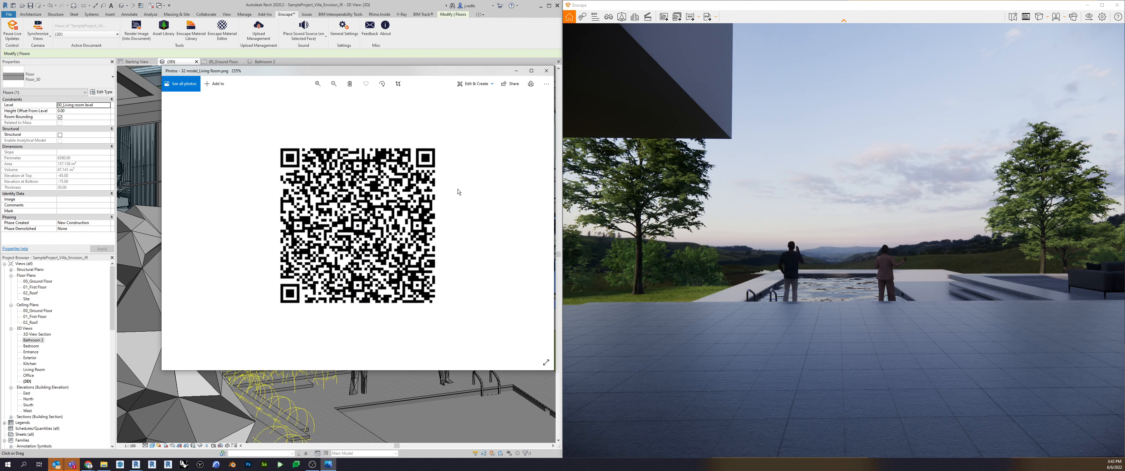
scroll(492, 183, "up", 1)
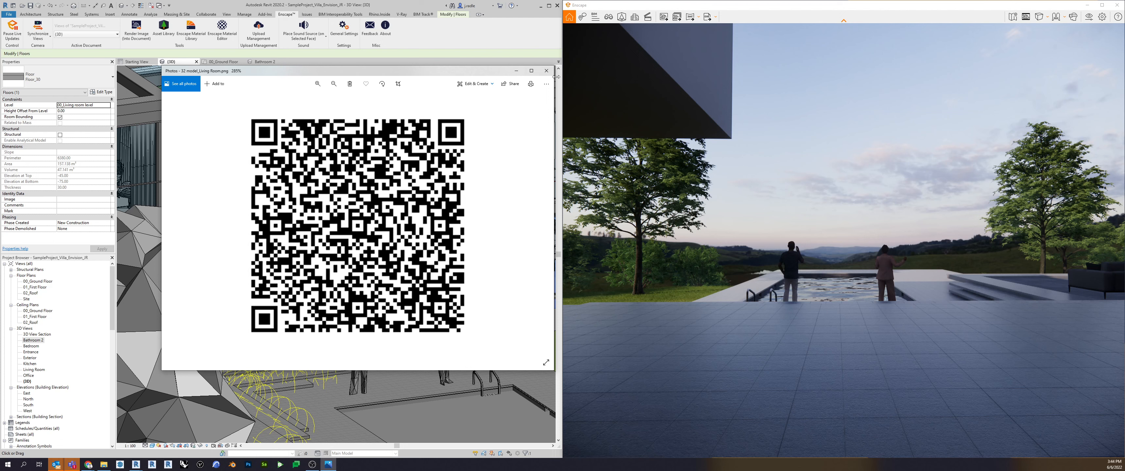
left_click(547, 71)
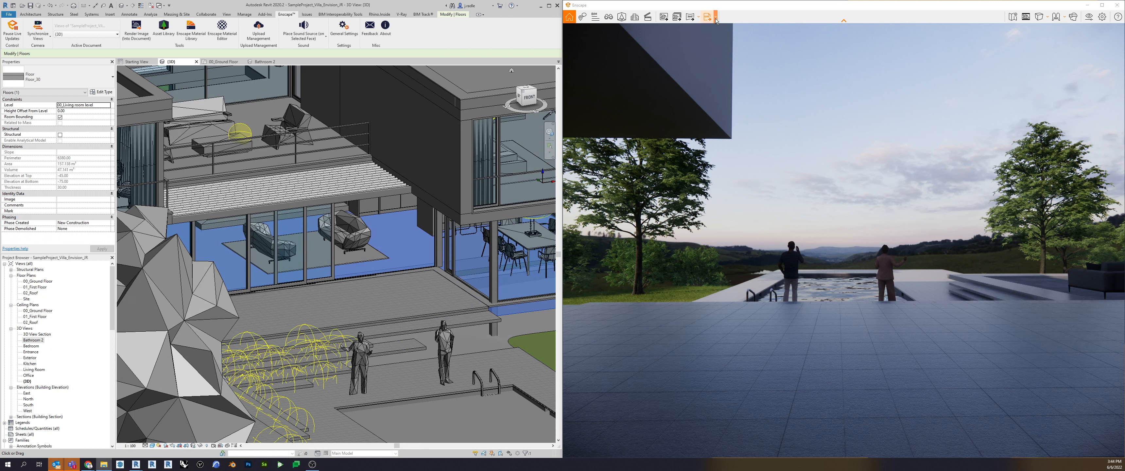
Step: Check the Mono and Stereo Panorama options, and copy the link of the first SampleProject_Villa_Envision_JR panorama in Upload Management
left_click(697, 18)
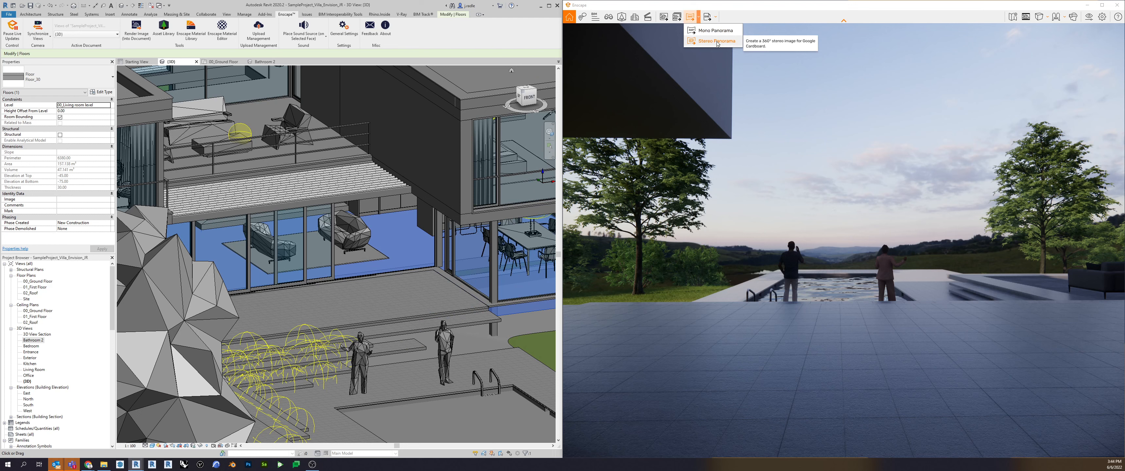
left_click(533, 32)
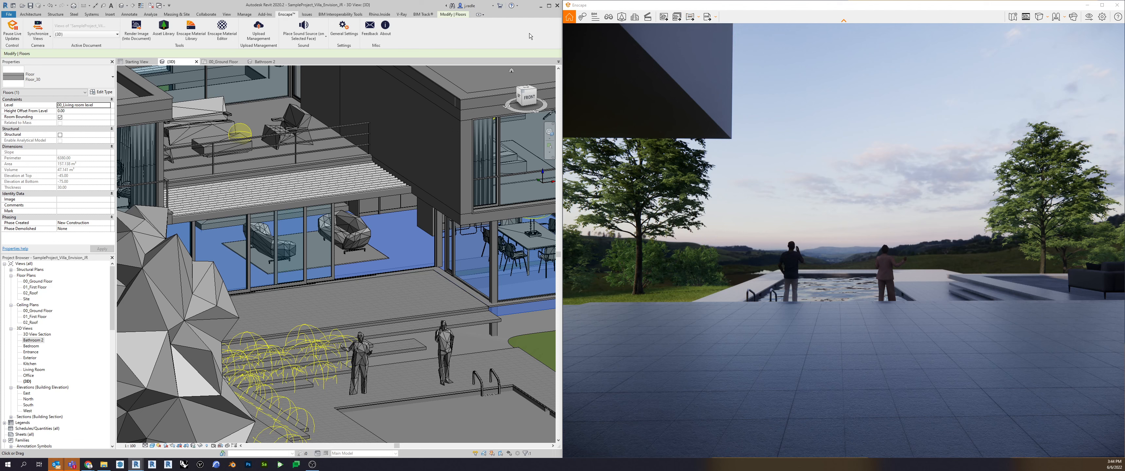
left_click(257, 36)
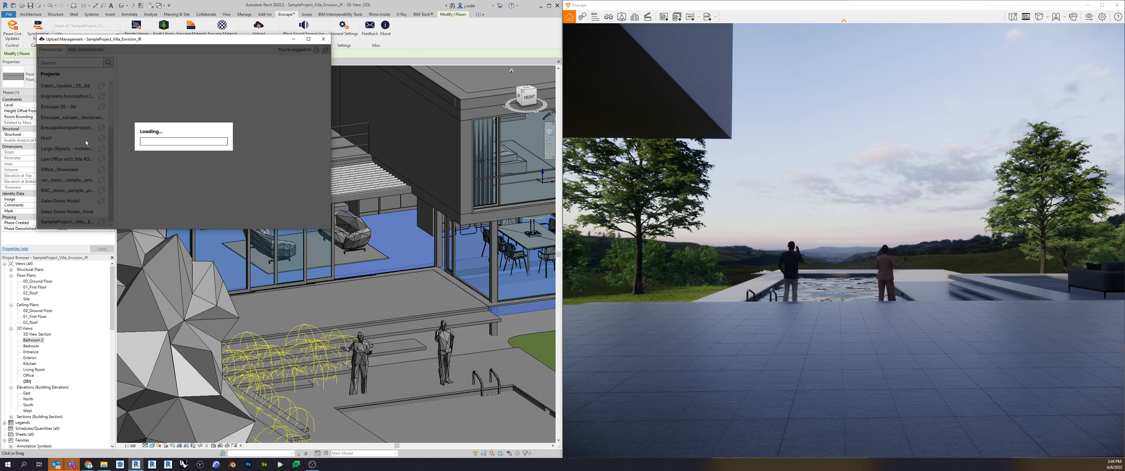
mouse_move(162, 93)
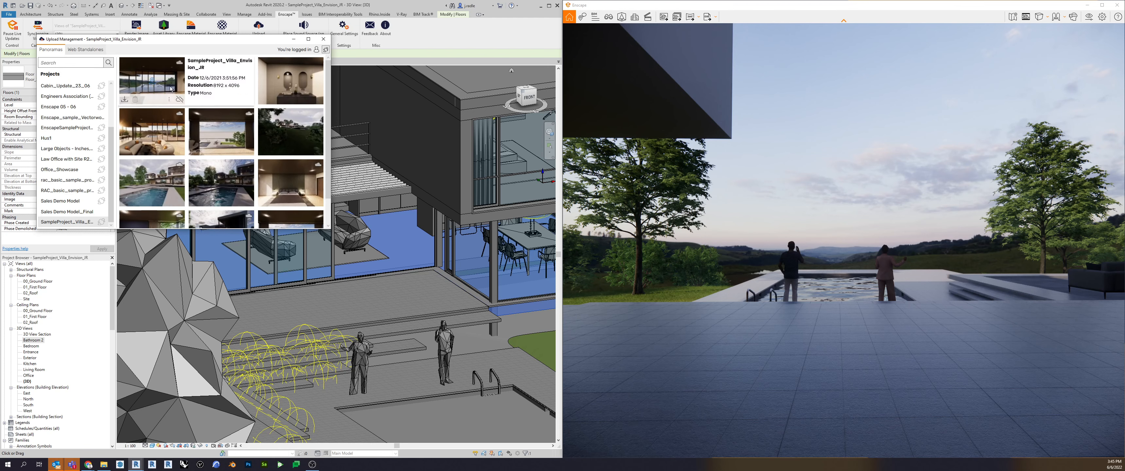
mouse_move(307, 150)
left_click(168, 99)
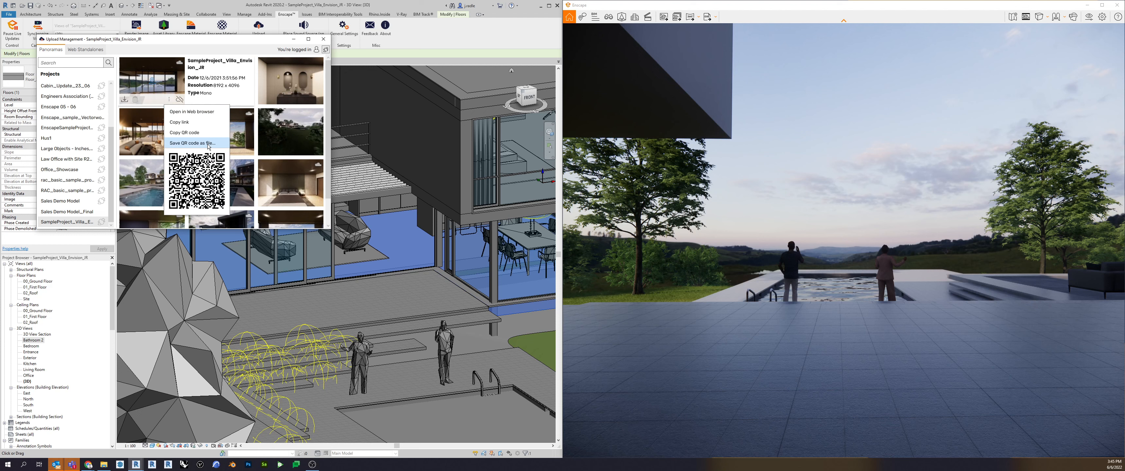
left_click(198, 123)
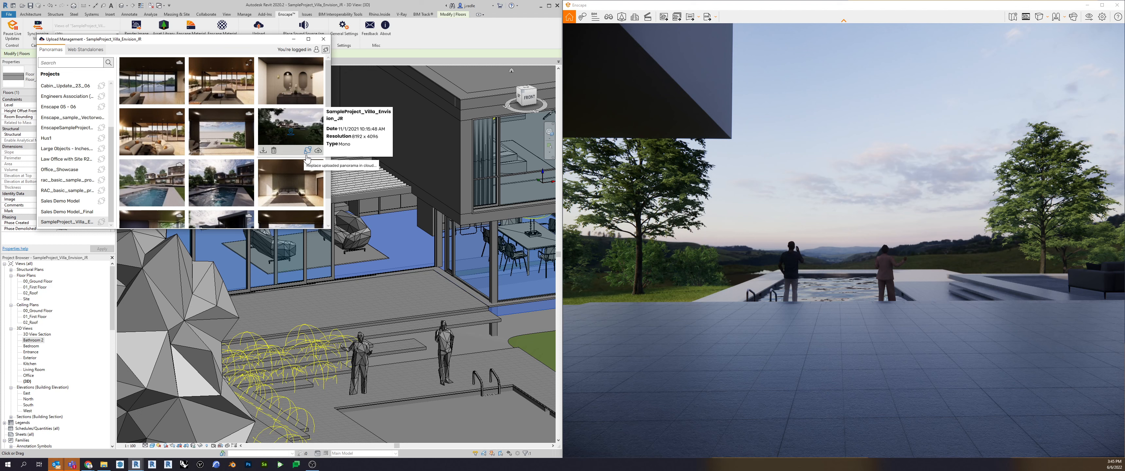
Step: Compare the dark exterior panorama with its cloud replacement target, cancel the replacement, and close Upload Management
left_click(307, 151)
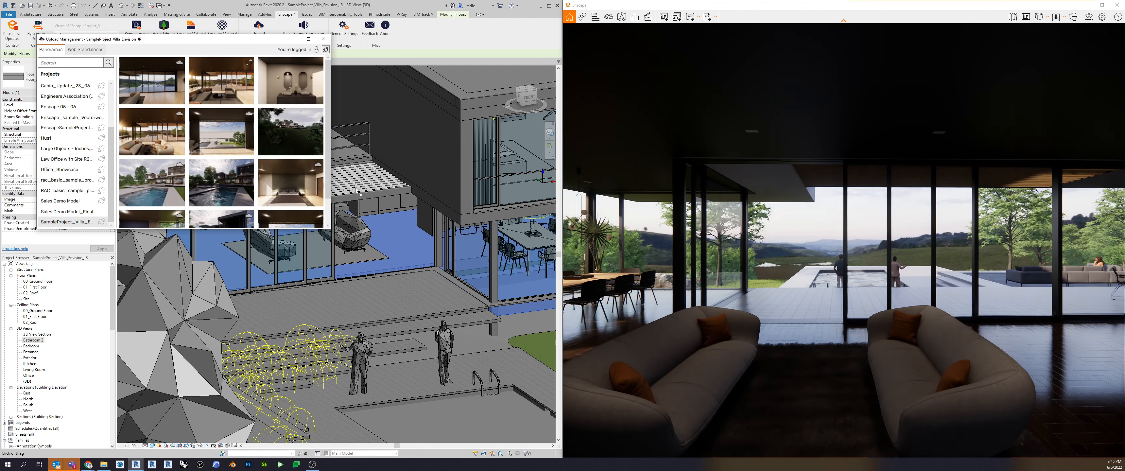
mouse_move(297, 145)
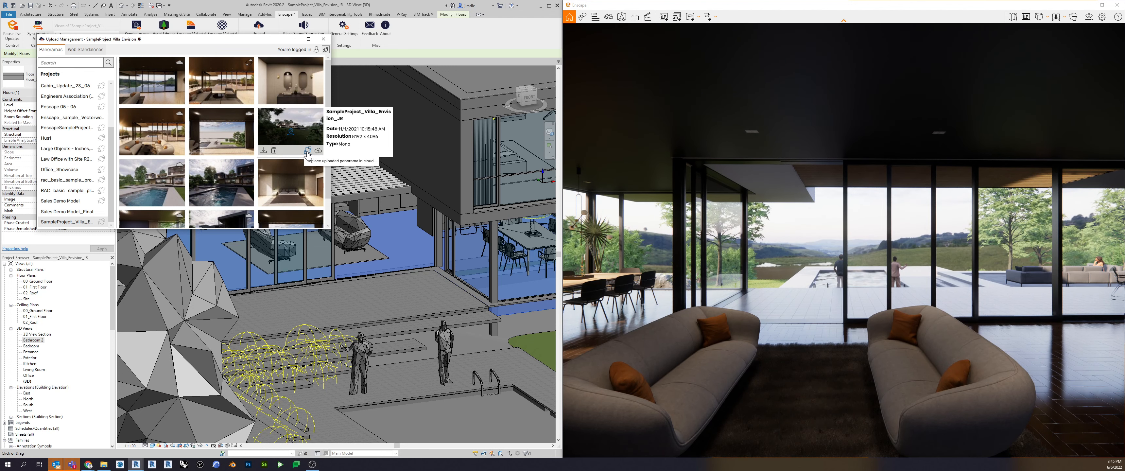
left_click(307, 151)
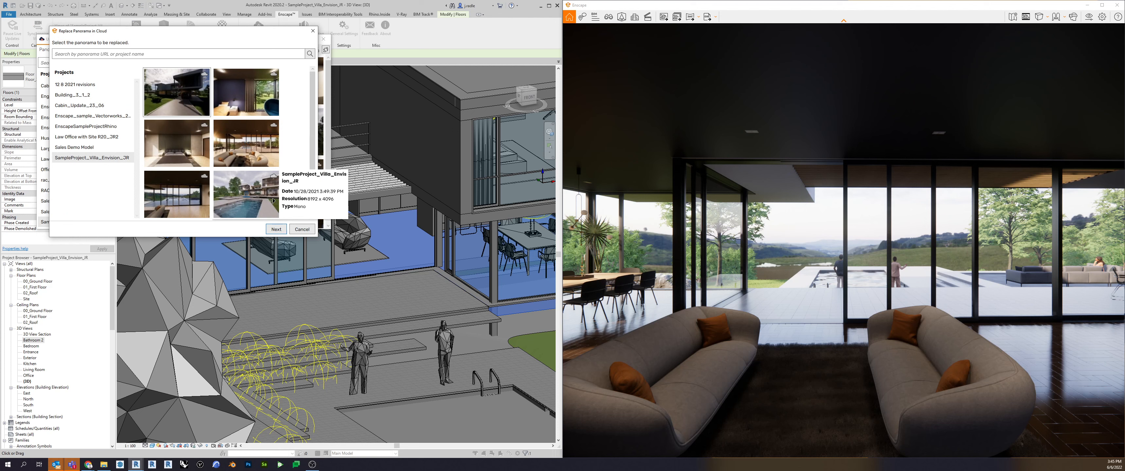
left_click(282, 231)
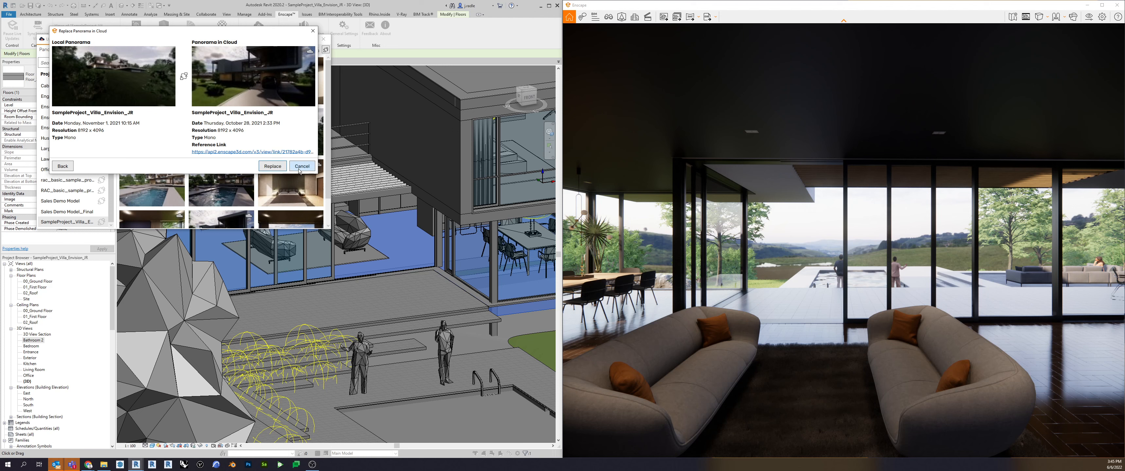
left_click(312, 31)
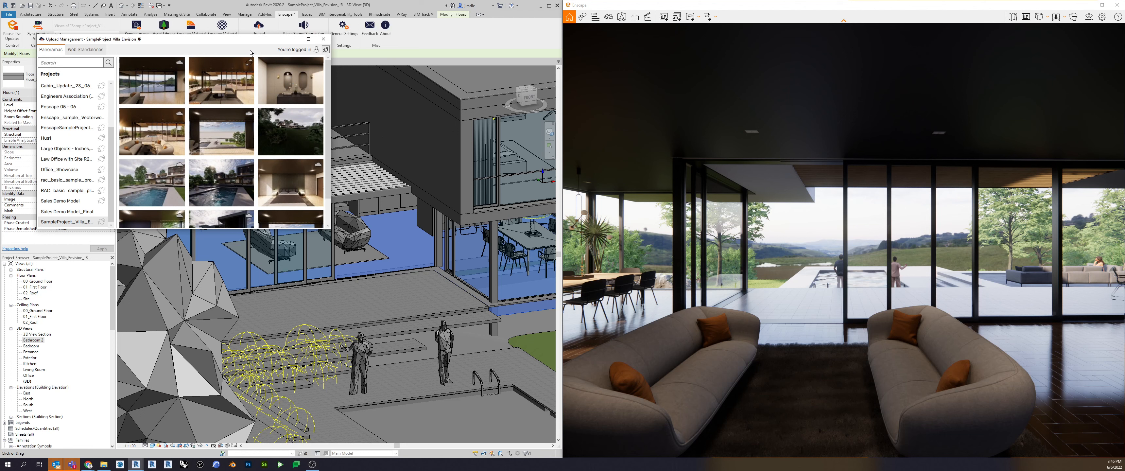
left_click(323, 39)
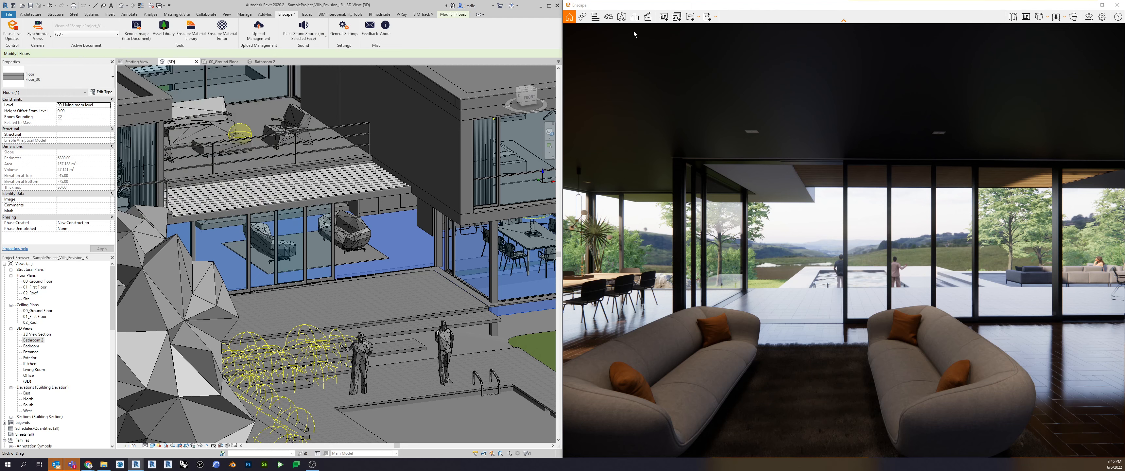
Step: Create a three-keyframe video path from the living room across the terrace to the pool edge and preview it
left_click(649, 25)
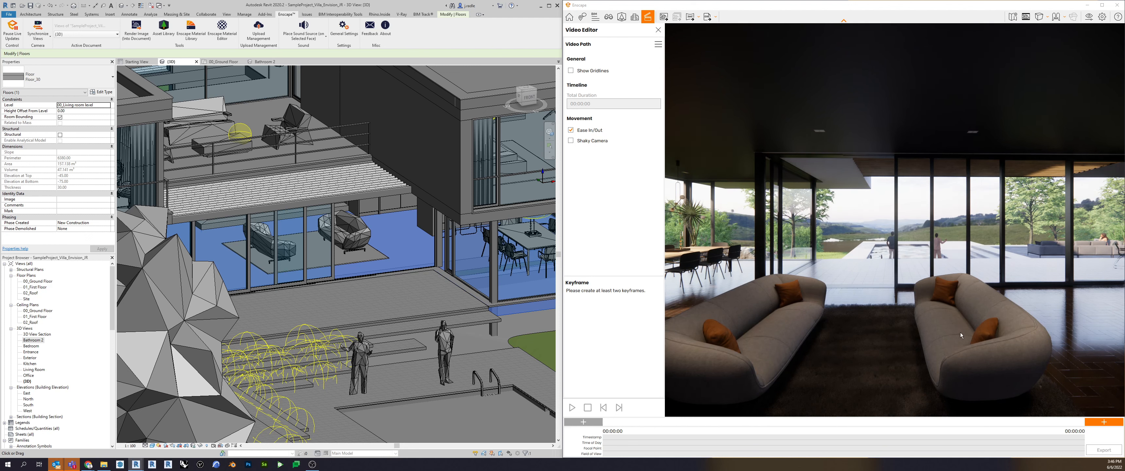
left_click(1101, 424)
key("w")
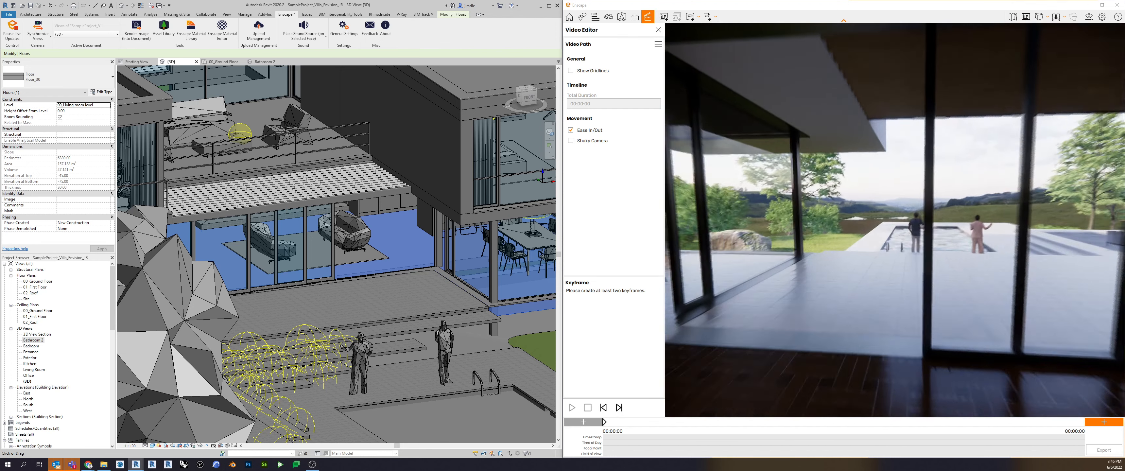
left_click_drag(846, 294, 787, 308)
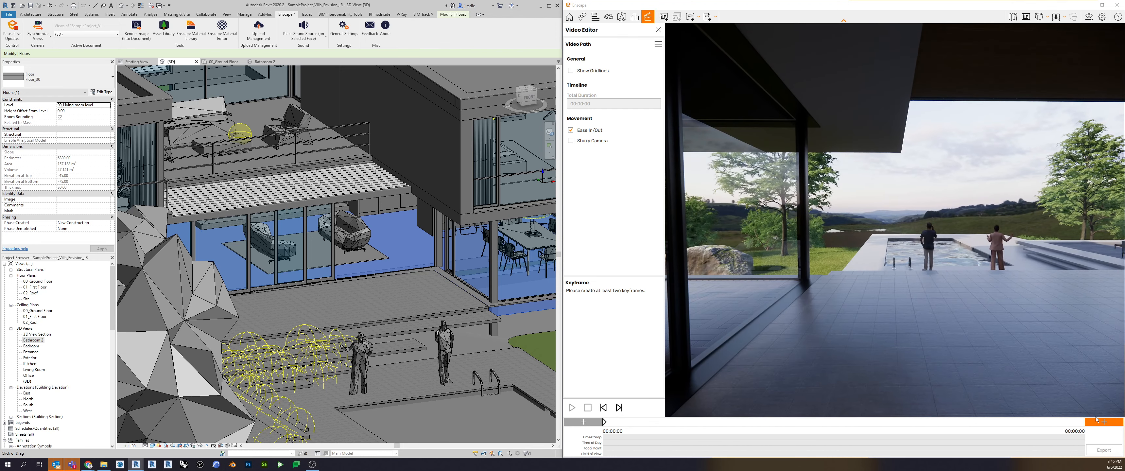
left_click(1104, 421)
key("w")
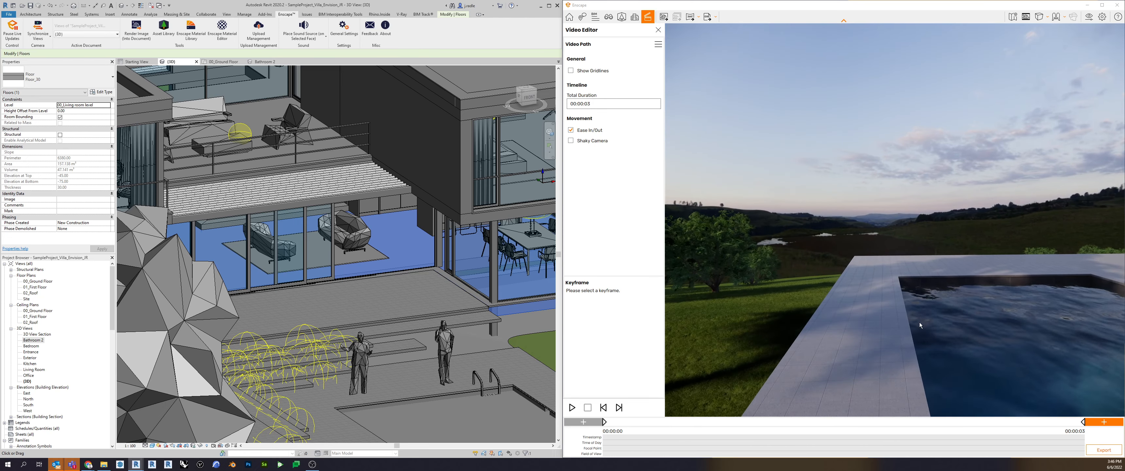
left_click(1104, 422)
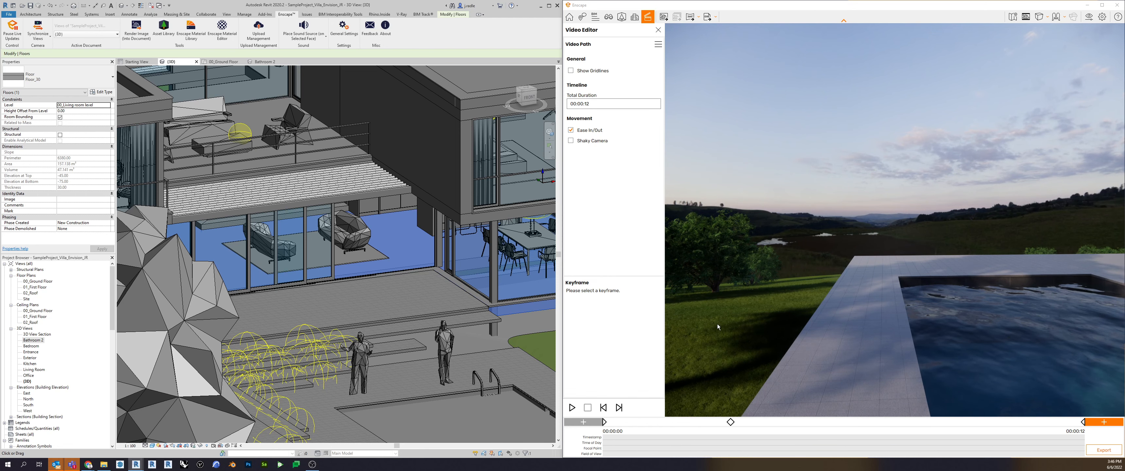
left_click(572, 407)
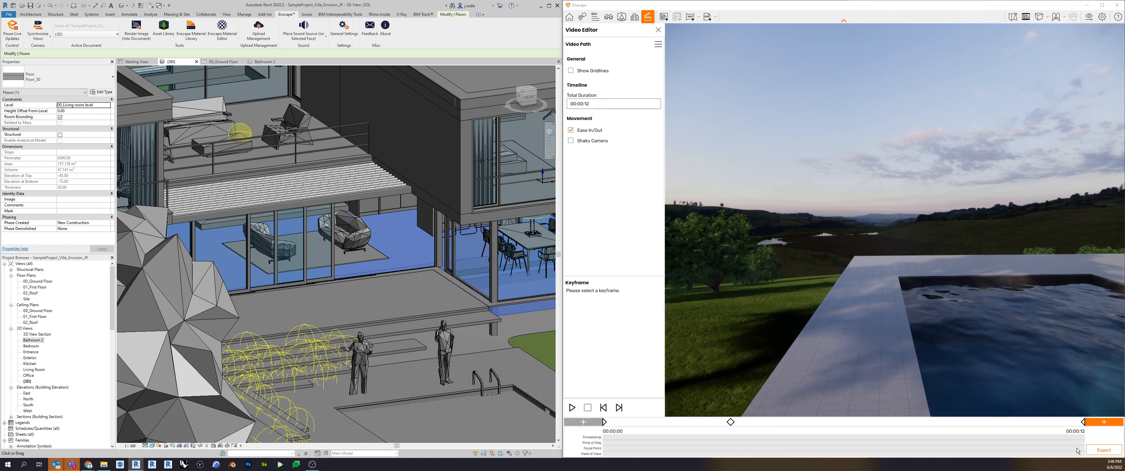
Step: Review the resolution options for the video export, cancel the export, and close the Video Editor
left_click(1104, 450)
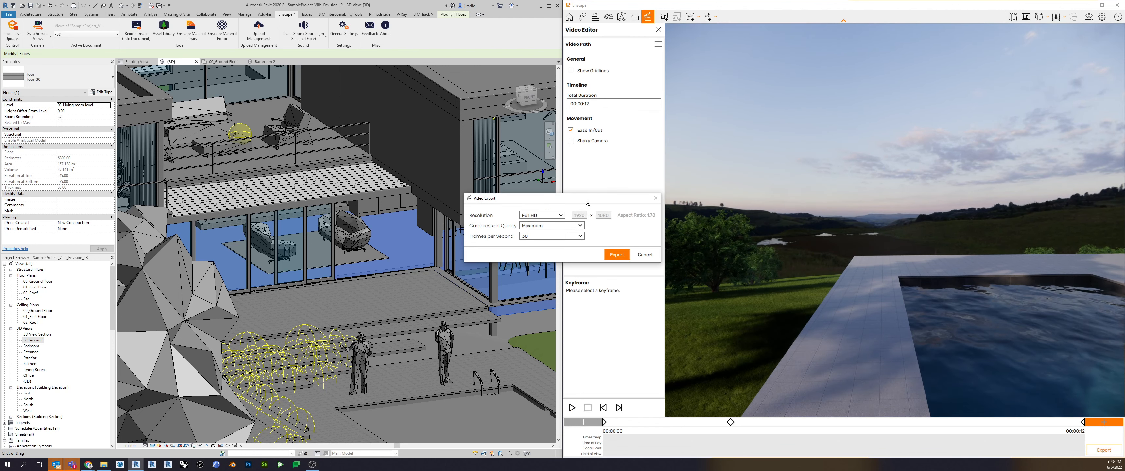
left_click_drag(587, 202, 468, 147)
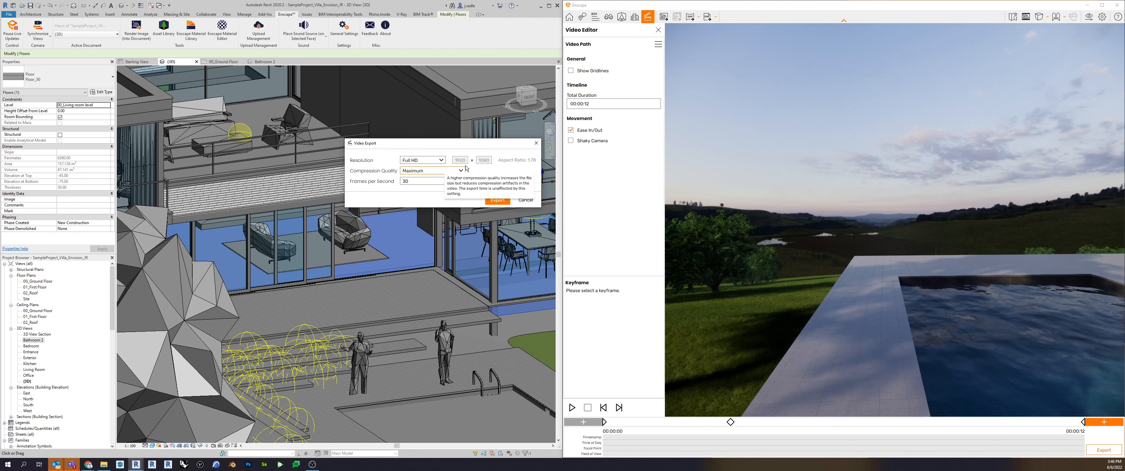
left_click(436, 162)
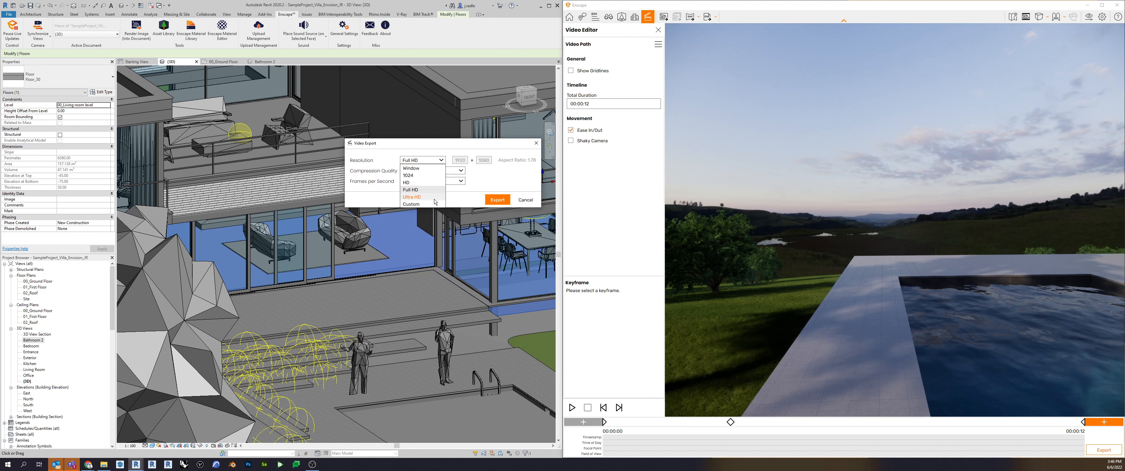
left_click(487, 168)
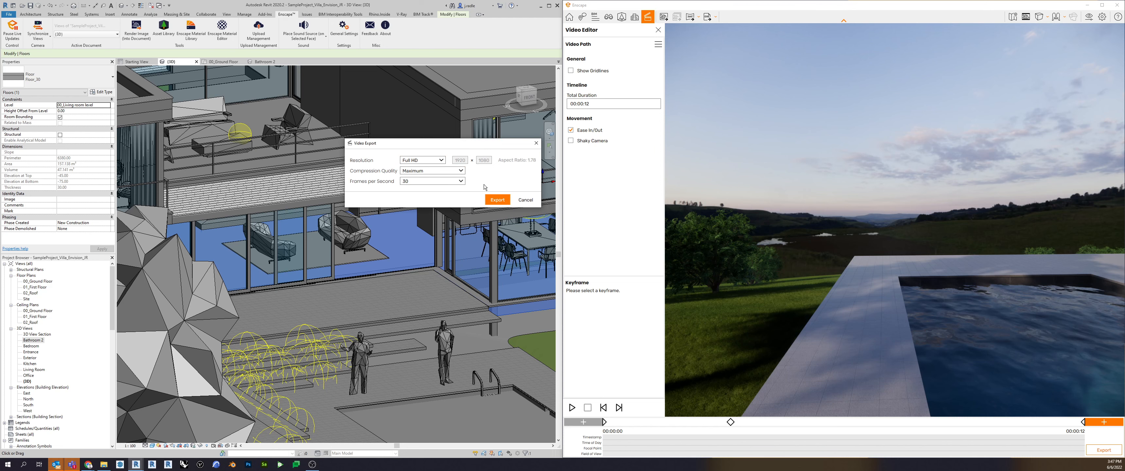
left_click(522, 201)
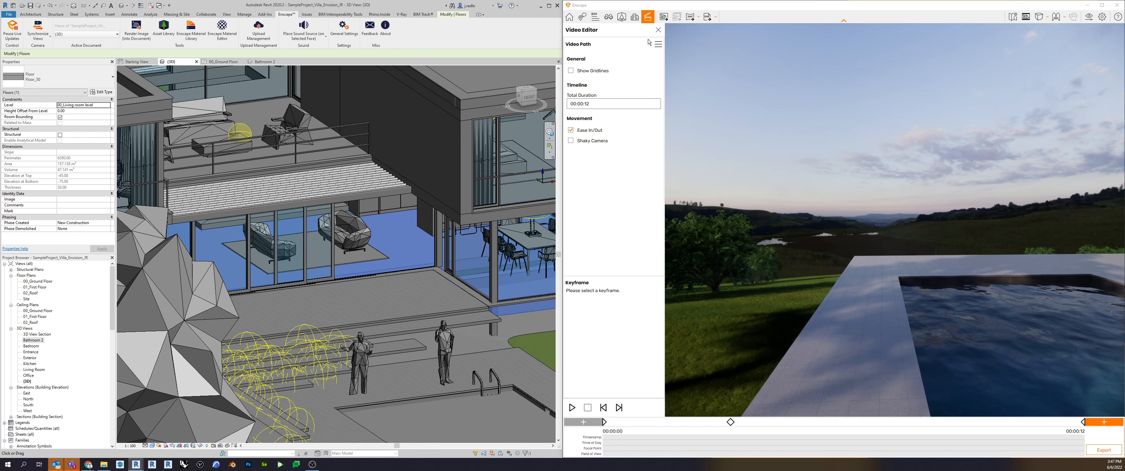
left_click(658, 30)
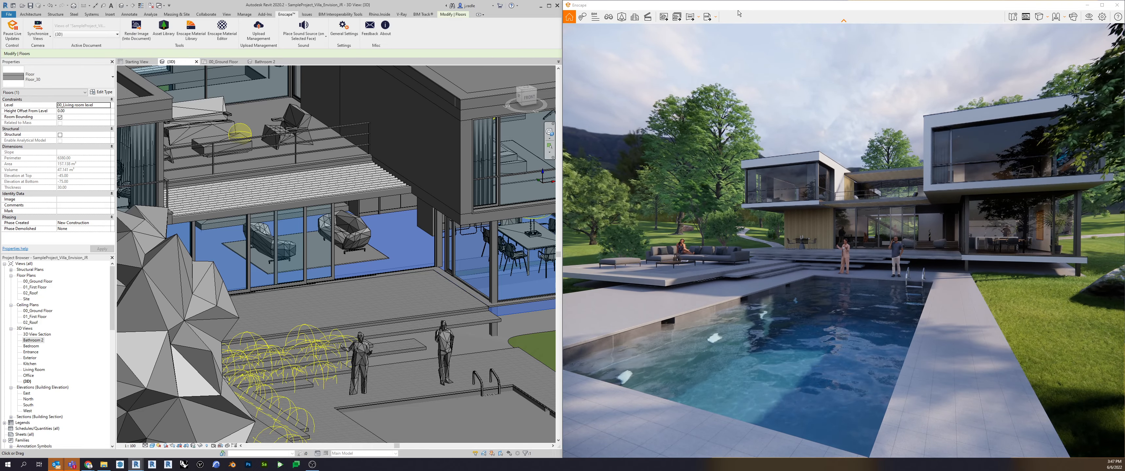
Step: View the Exe Standalone and Web Standalone export options and dismiss them
left_click(716, 20)
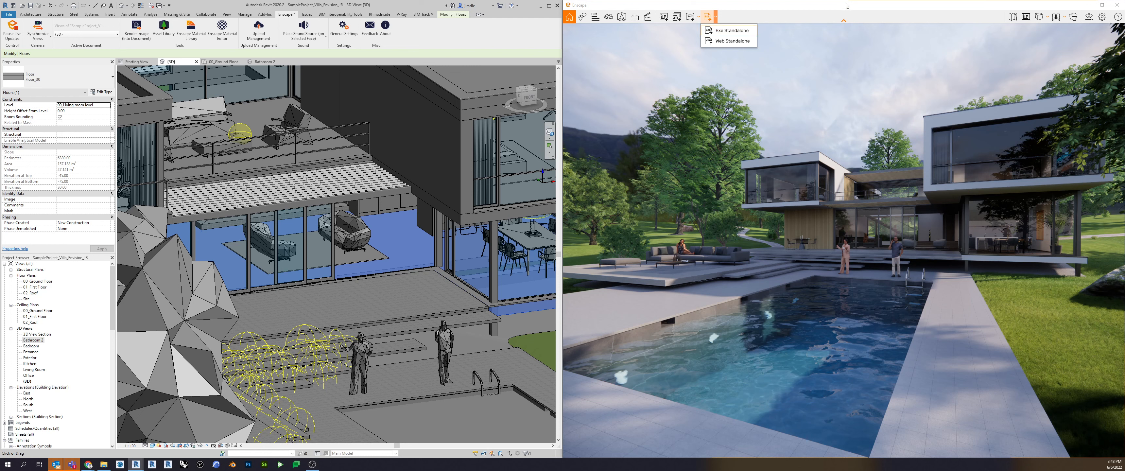
left_click(752, 34)
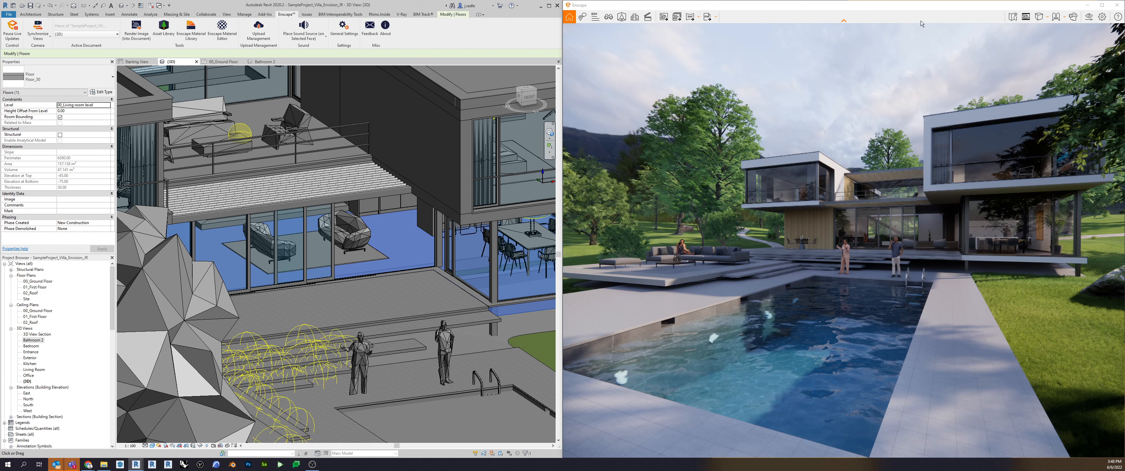